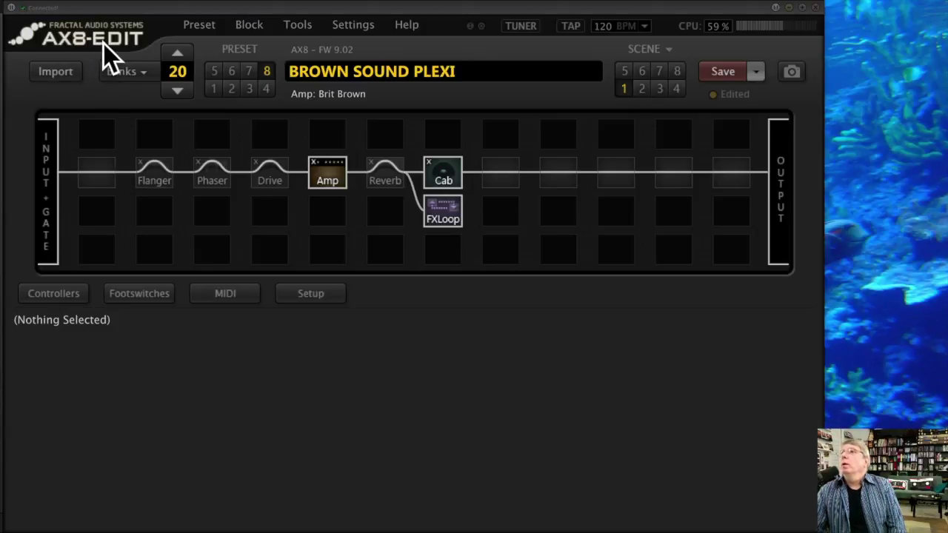
Look through the stored presets in bank ranges 17-32, 33-48, 49-64 and 1-16 of the bank list.
{"action": "left_click", "coordinate": [133, 70]}
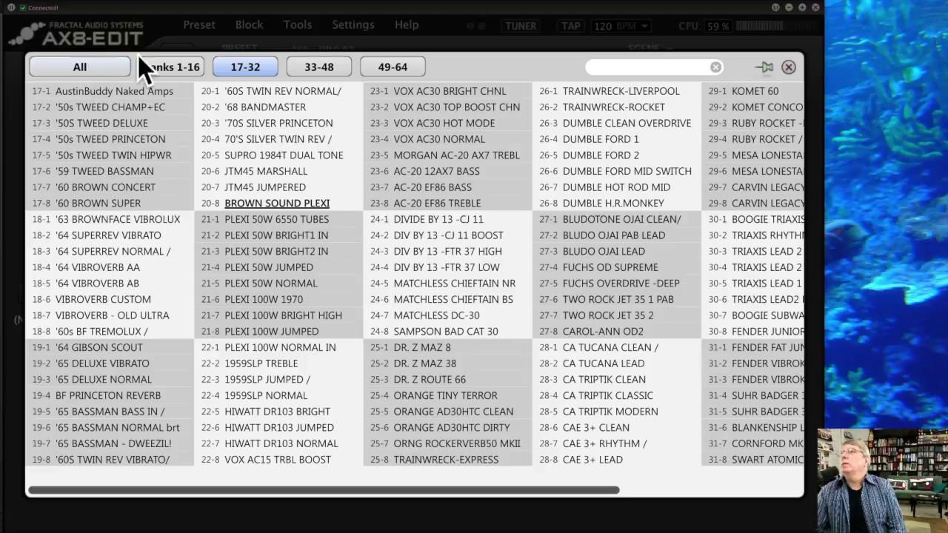
{"action": "left_click", "coordinate": [169, 61]}
{"action": "left_click", "coordinate": [251, 65]}
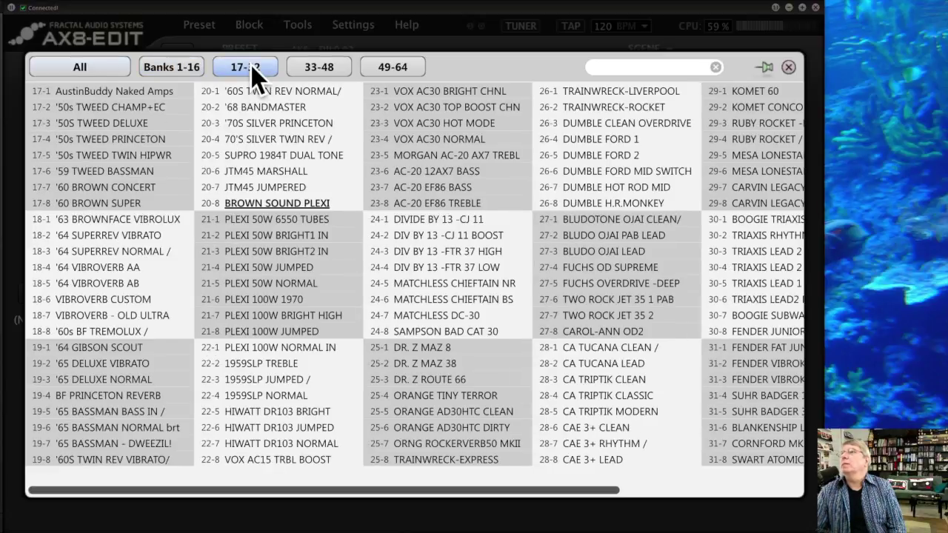
{"action": "left_click", "coordinate": [317, 66]}
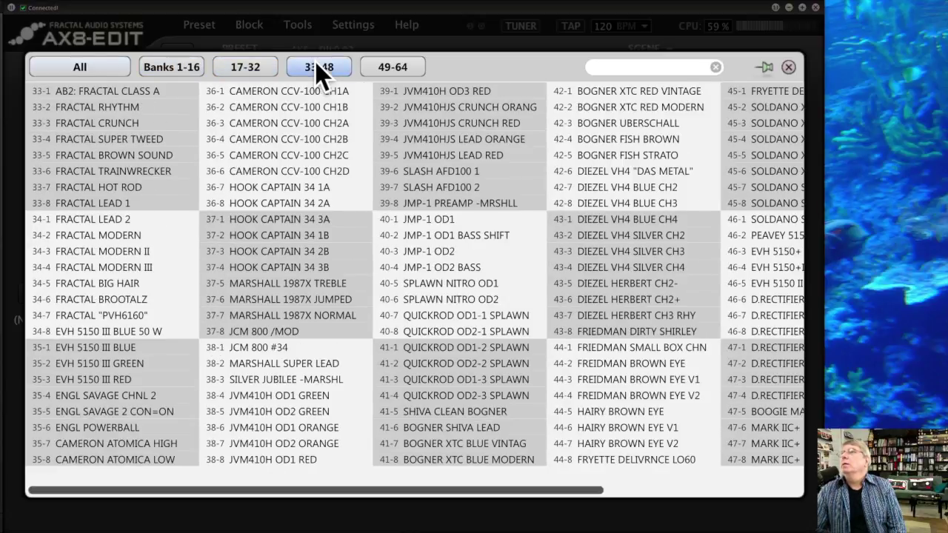
{"action": "left_click", "coordinate": [395, 74]}
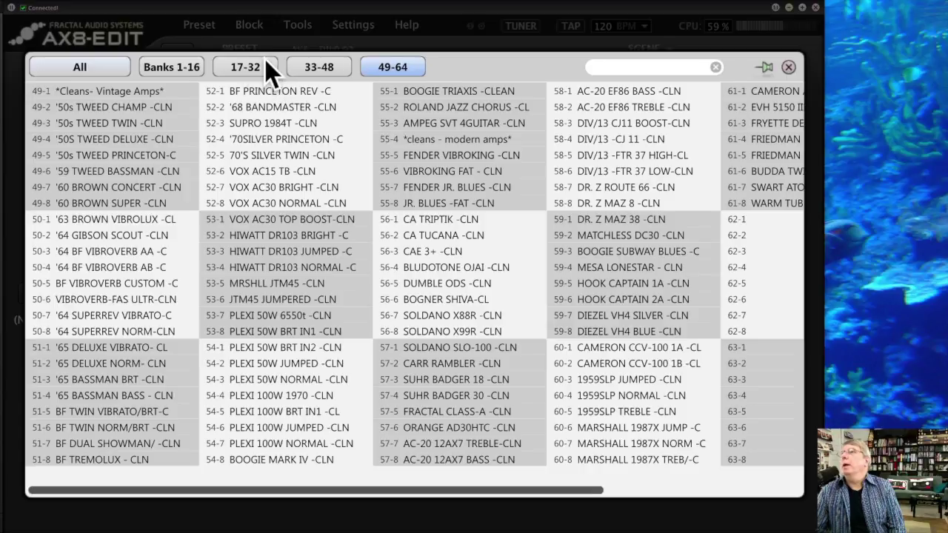
{"action": "left_click", "coordinate": [189, 61]}
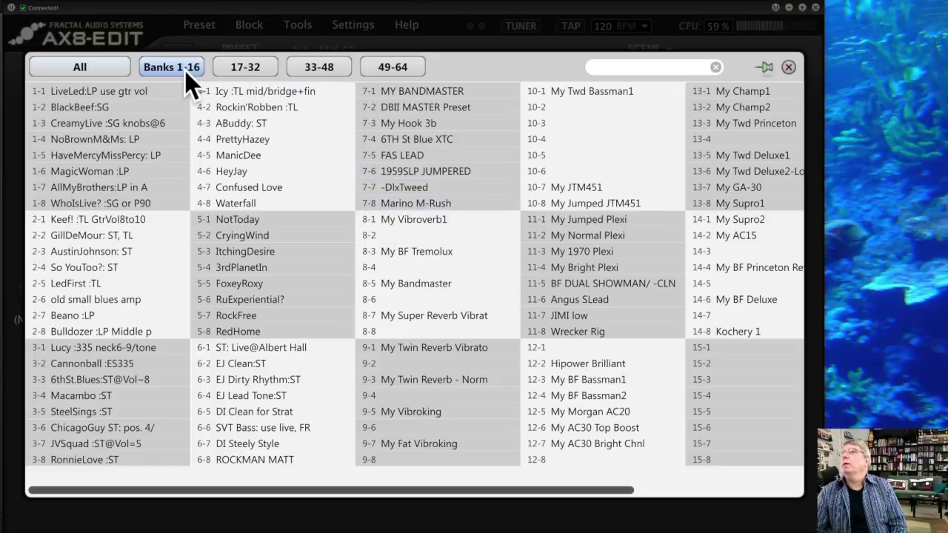
{"action": "left_click", "coordinate": [788, 66]}
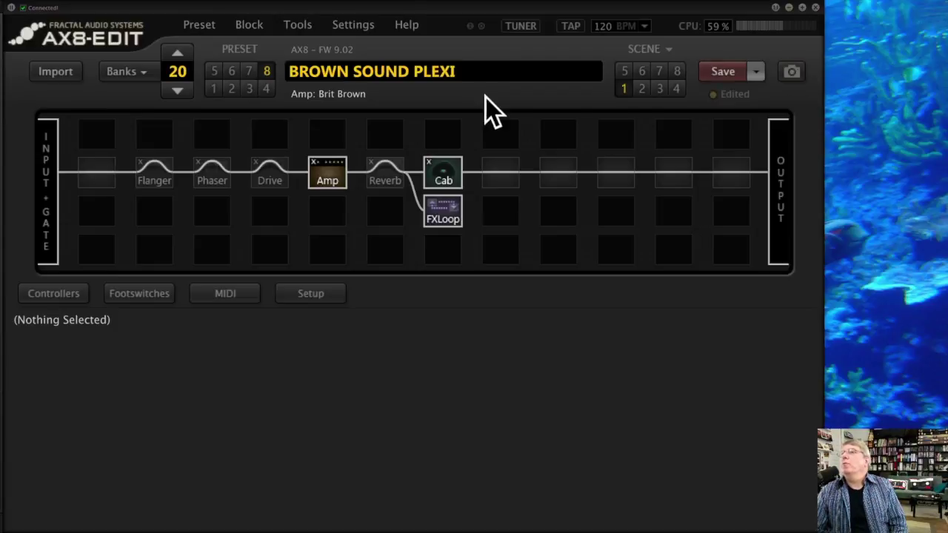
Inspect the first banks in the Axe-Manage preset manager with its browser pane hidden, and compare them with the bank list.
{"action": "left_click", "coordinate": [297, 26]}
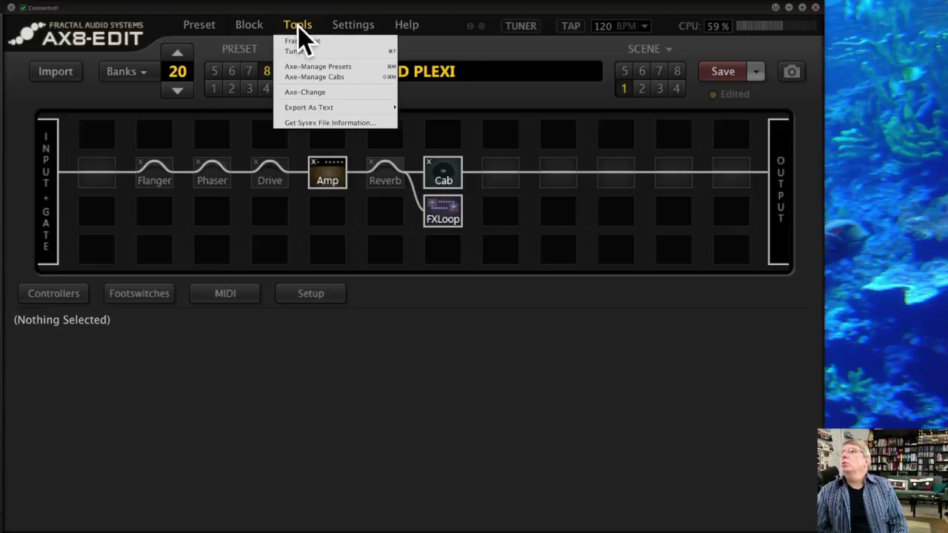
{"action": "left_click", "coordinate": [349, 66]}
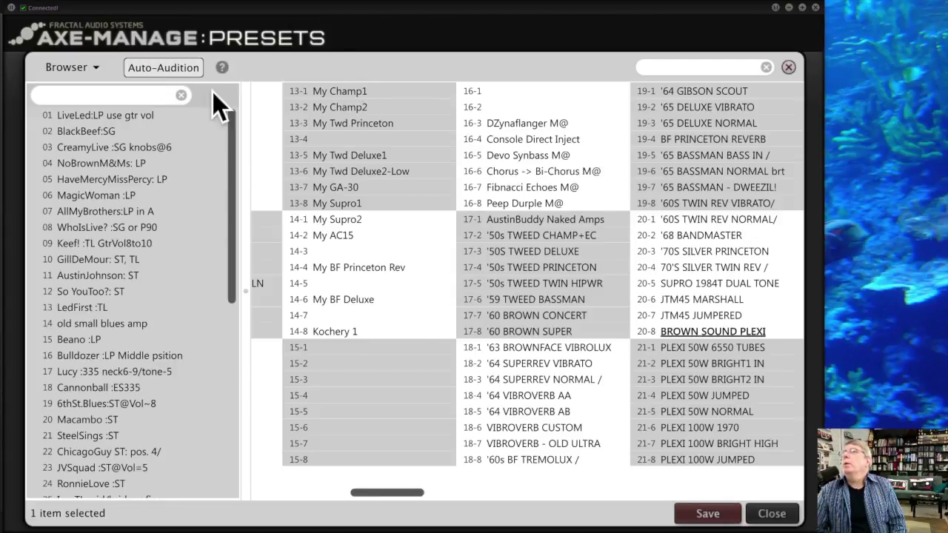
{"action": "left_click", "coordinate": [75, 60]}
{"action": "left_click", "coordinate": [73, 82]}
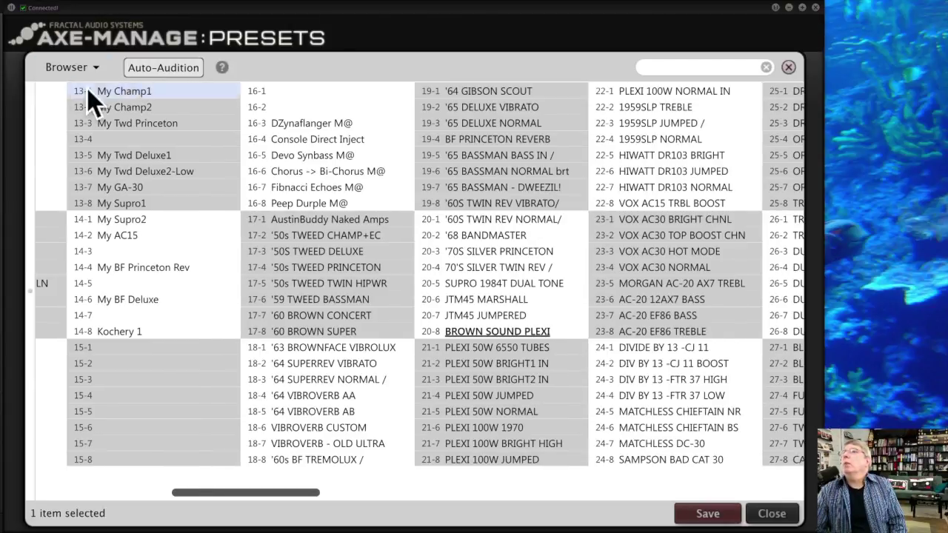
{"action": "left_click_drag", "start_coordinate": [248, 492], "coordinate": [112, 492]}
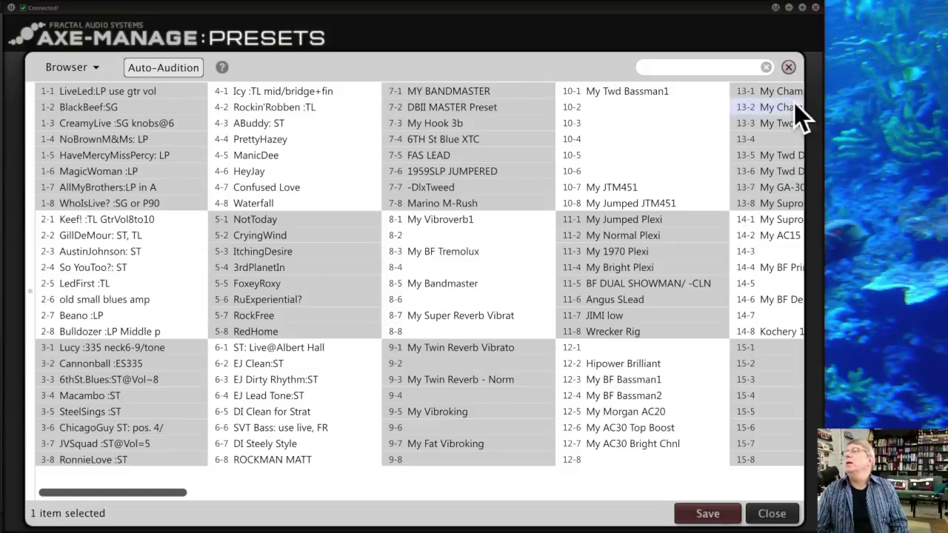
{"action": "left_click", "coordinate": [788, 68]}
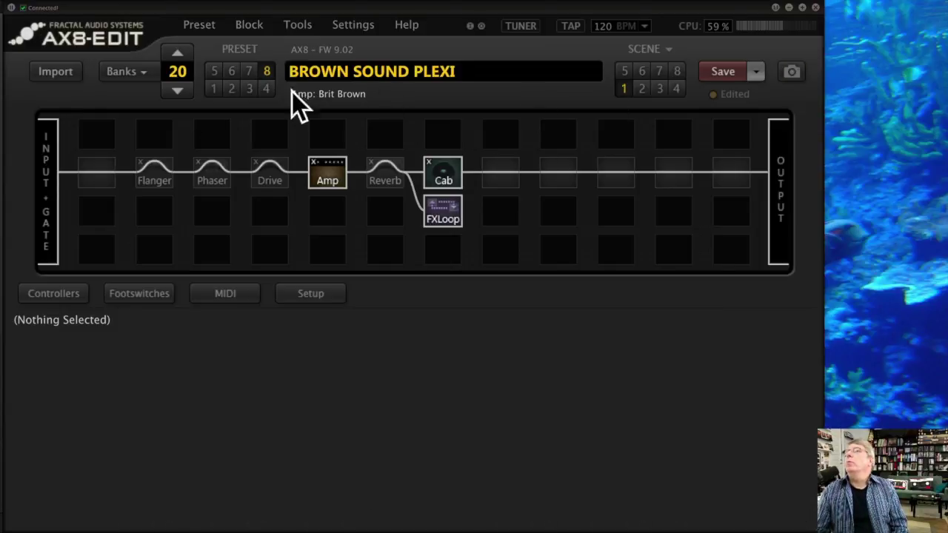
{"action": "left_click", "coordinate": [124, 75]}
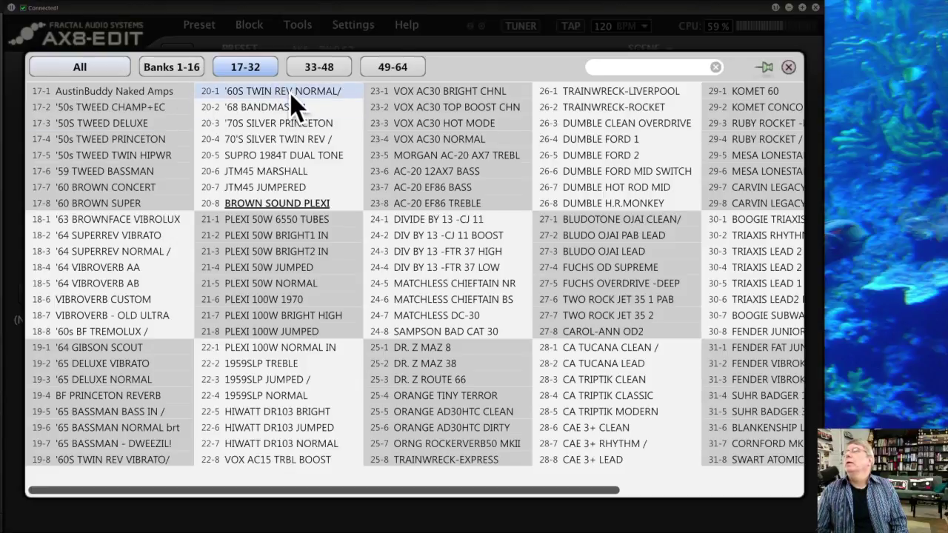
{"action": "left_click", "coordinate": [789, 68]}
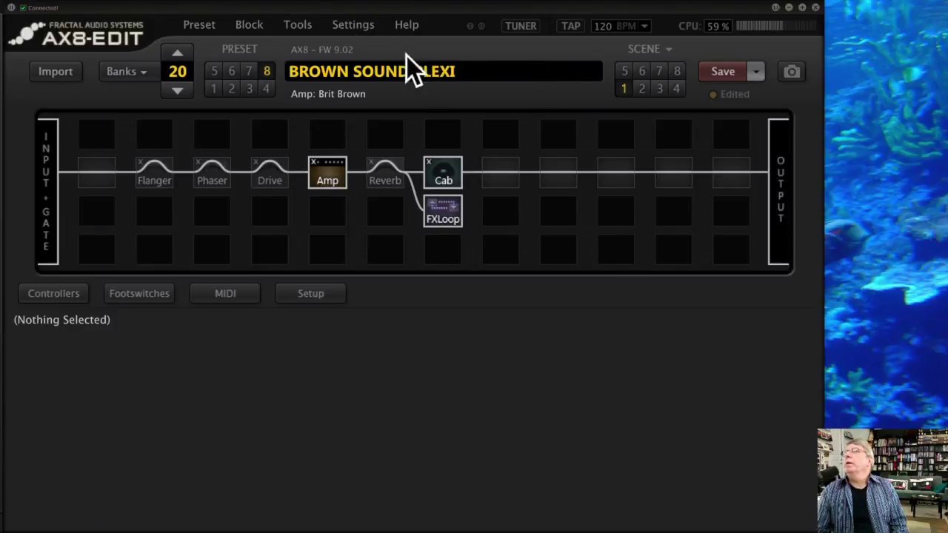
Open the Axe-Manage preset manager at the first preset banks.
{"action": "left_click", "coordinate": [301, 26]}
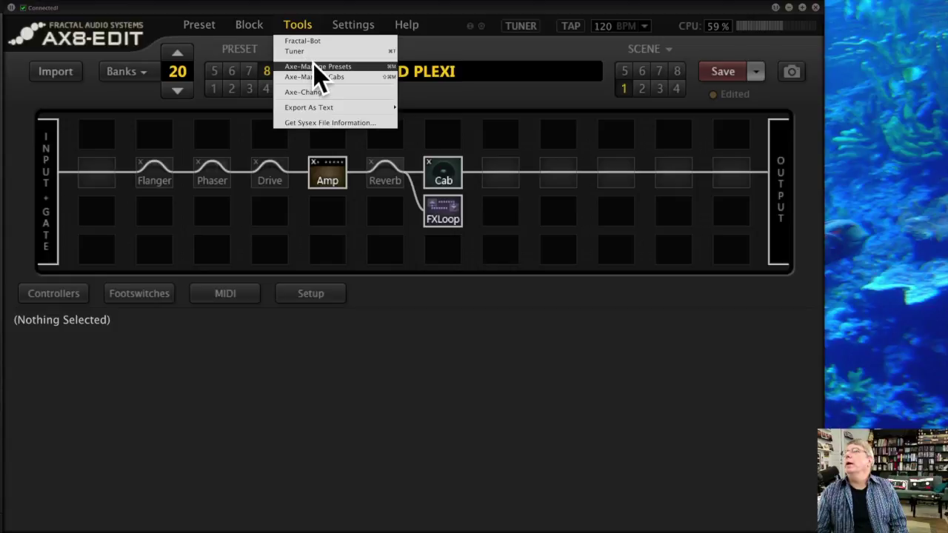
{"action": "left_click", "coordinate": [314, 65]}
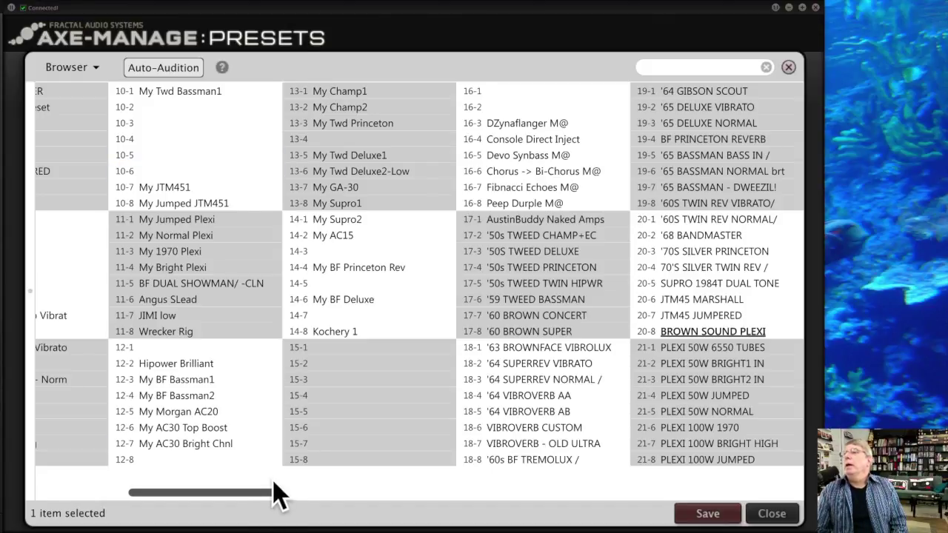
{"action": "left_click_drag", "start_coordinate": [258, 491], "coordinate": [124, 490]}
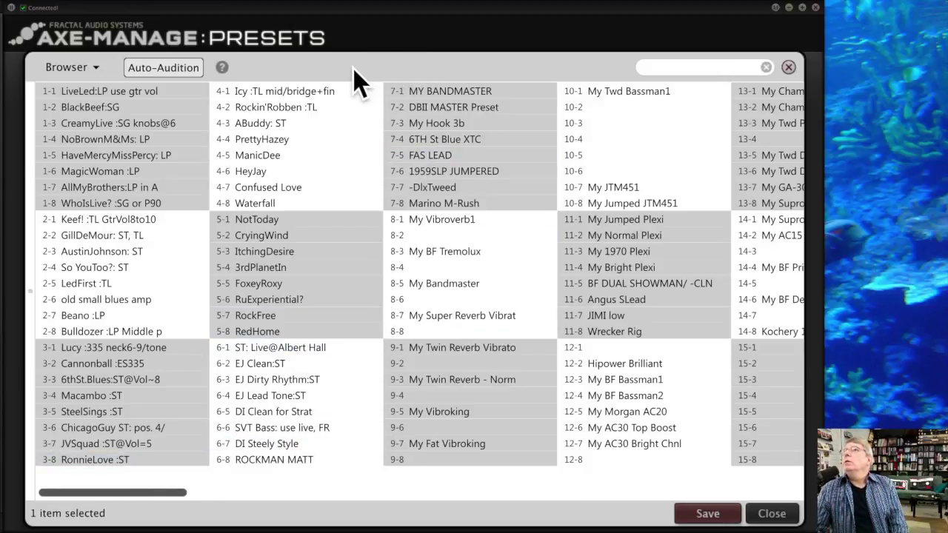
{"action": "mouse_move", "coordinate": [182, 492]}
{"action": "left_mouse_down"}
{"action": "mouse_move", "coordinate": [822, 496]}
{"action": "mouse_move", "coordinate": [170, 491]}
{"action": "left_mouse_up"}
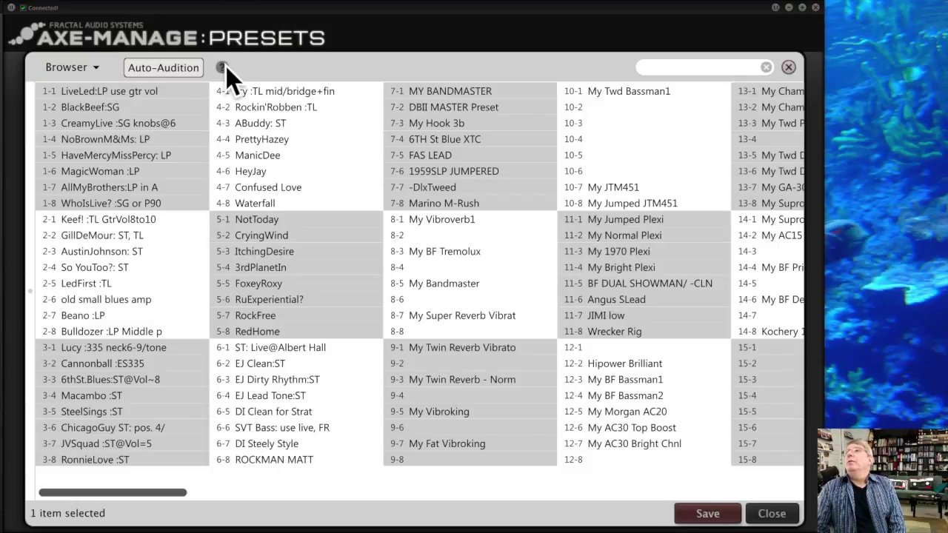
Show the preset manager's browser pane and clear all of its entries.
{"action": "left_click", "coordinate": [95, 68]}
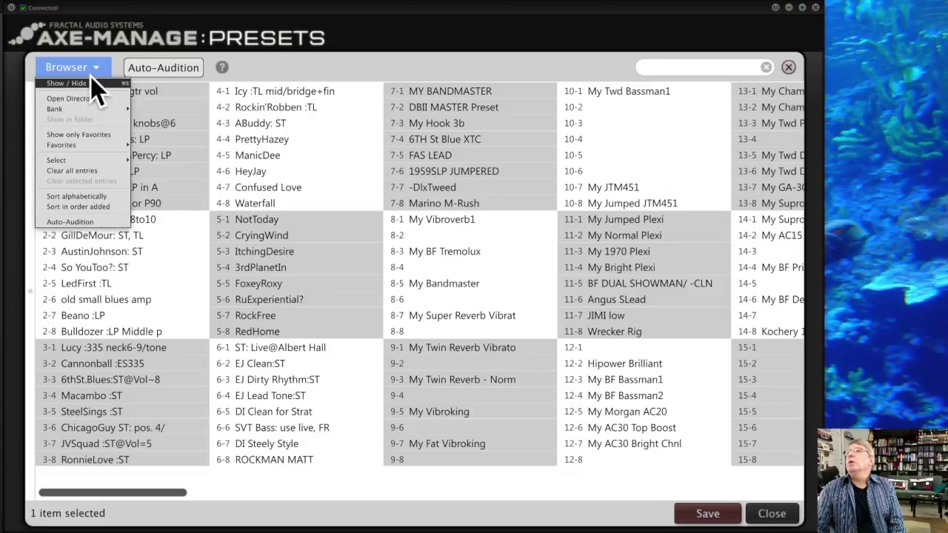
{"action": "left_click", "coordinate": [89, 84]}
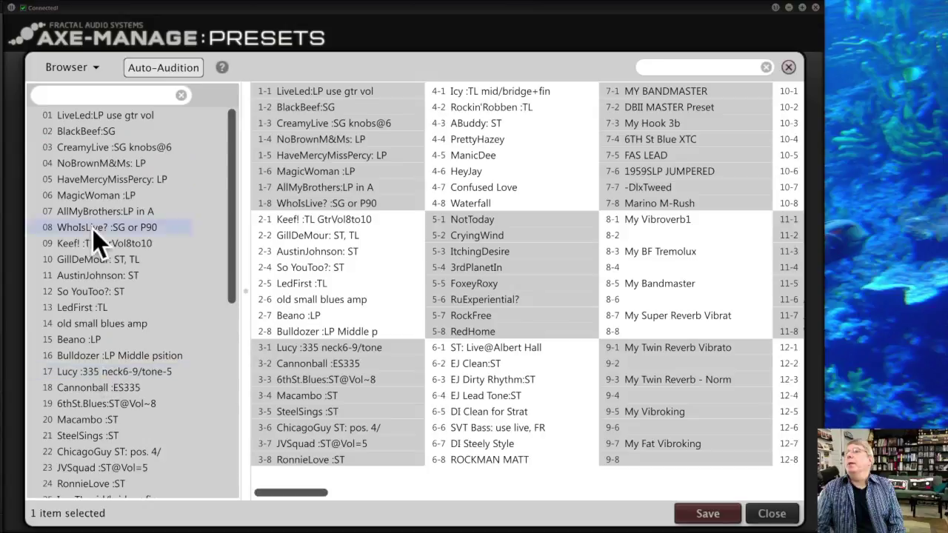
{"action": "left_click", "coordinate": [74, 64]}
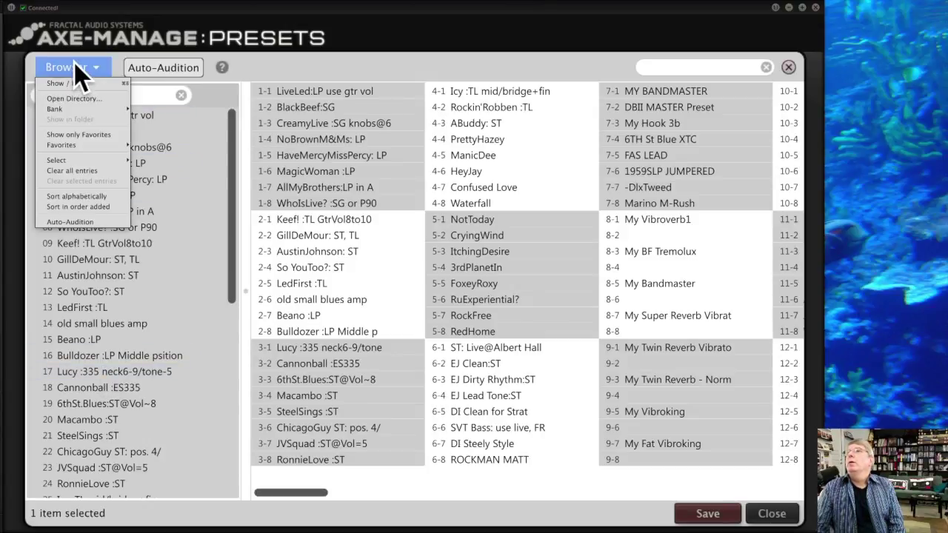
{"action": "left_click", "coordinate": [94, 165]}
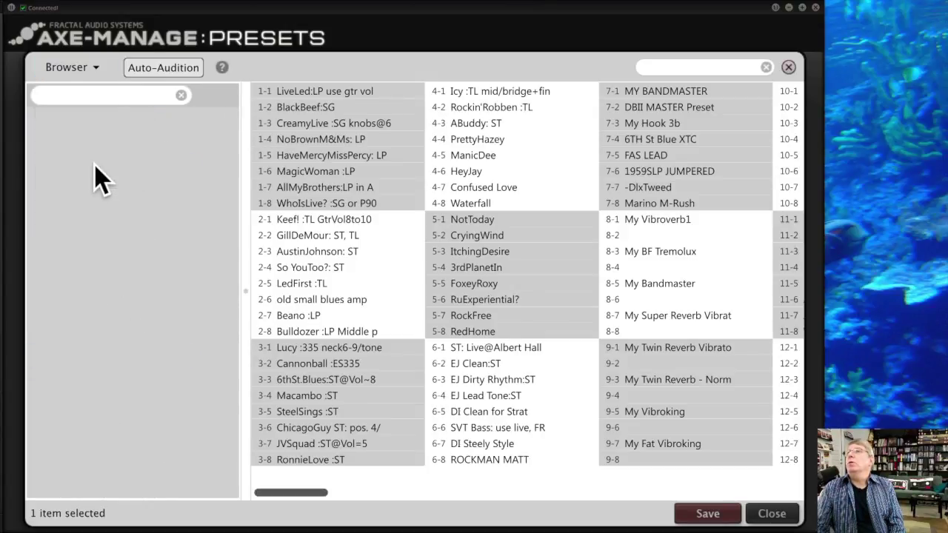
Hide and show the empty browser pane twice, ending with it shown.
{"action": "left_click", "coordinate": [72, 69]}
{"action": "left_click", "coordinate": [74, 84]}
{"action": "left_click", "coordinate": [62, 68]}
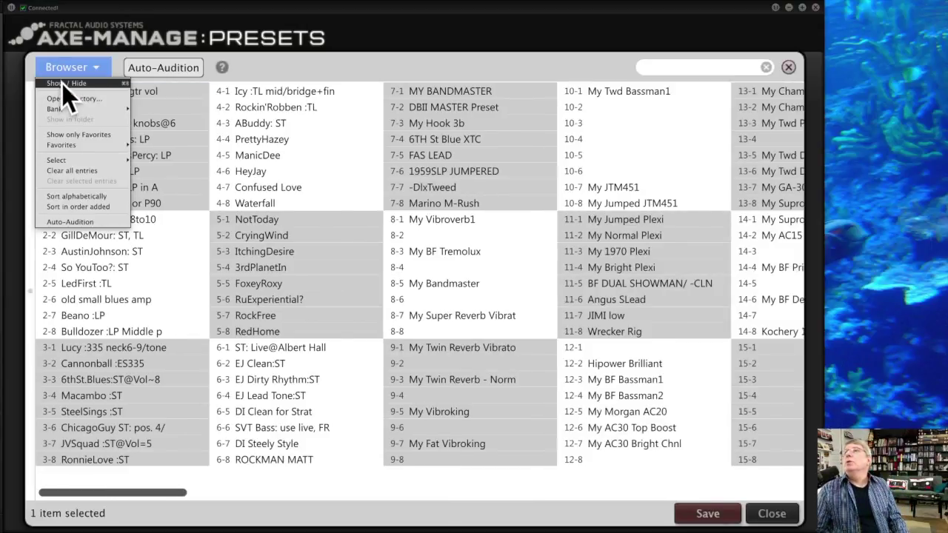
{"action": "left_click", "coordinate": [62, 83]}
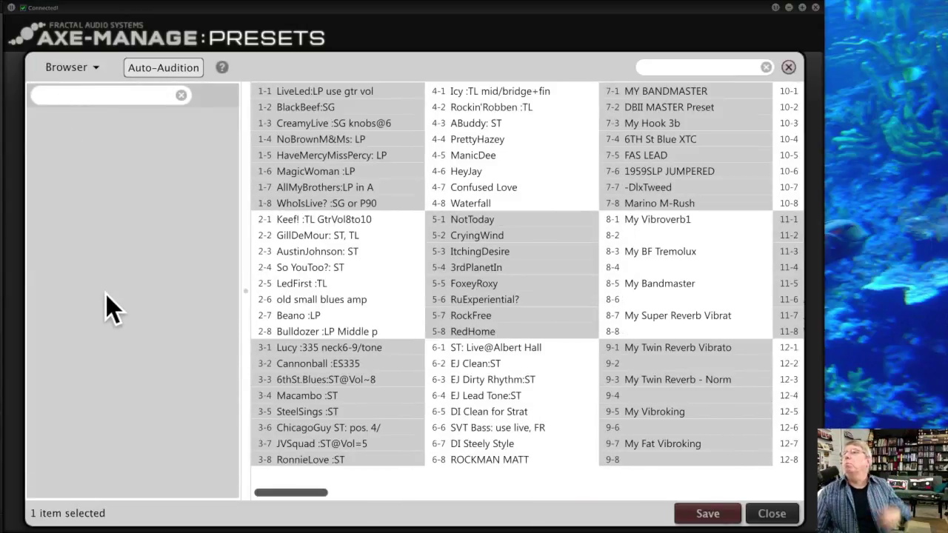
{"action": "mouse_move", "coordinate": [247, 294]}
{"action": "left_mouse_down"}
{"action": "mouse_move", "coordinate": [273, 292]}
{"action": "mouse_move", "coordinate": [248, 293]}
{"action": "left_mouse_up"}
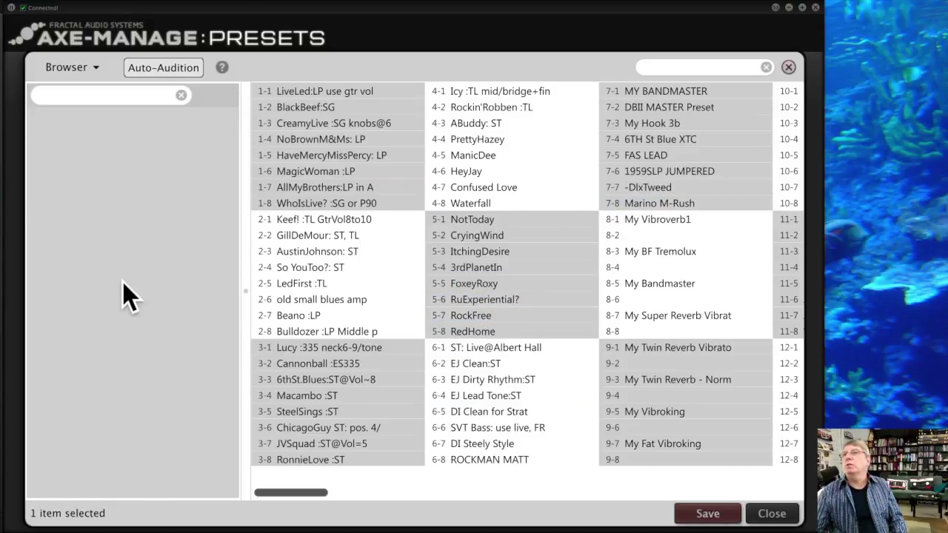
{"action": "left_click", "coordinate": [63, 70]}
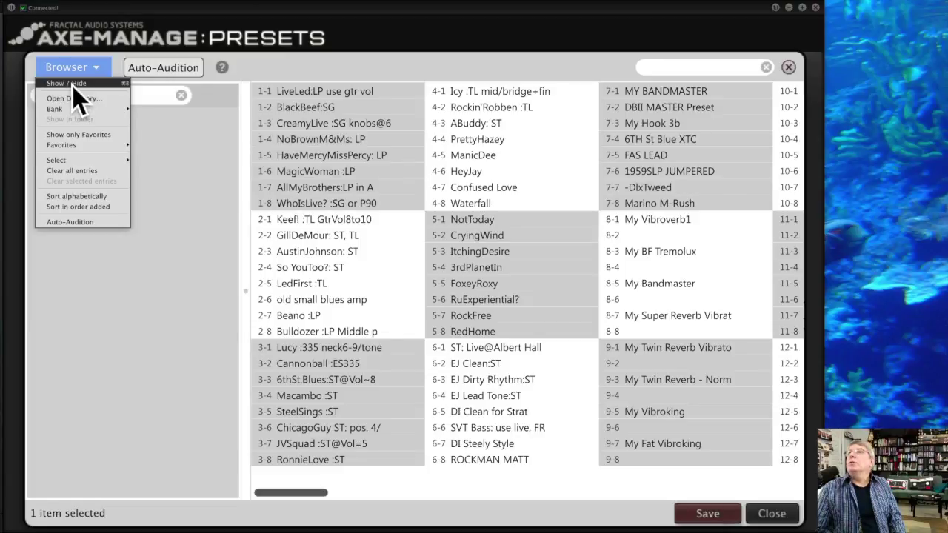
{"action": "left_click", "coordinate": [72, 86]}
{"action": "left_click", "coordinate": [65, 70]}
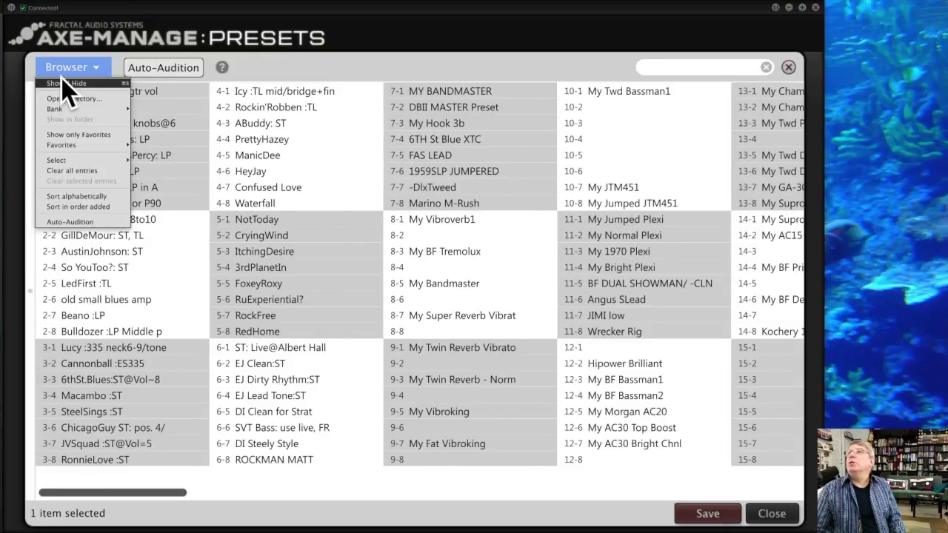
{"action": "left_click", "coordinate": [63, 82]}
Scan the Bonus Classic Rock folder, including sub-folders and bank files, and load its presets into the browser pane.
{"action": "left_click", "coordinate": [66, 66]}
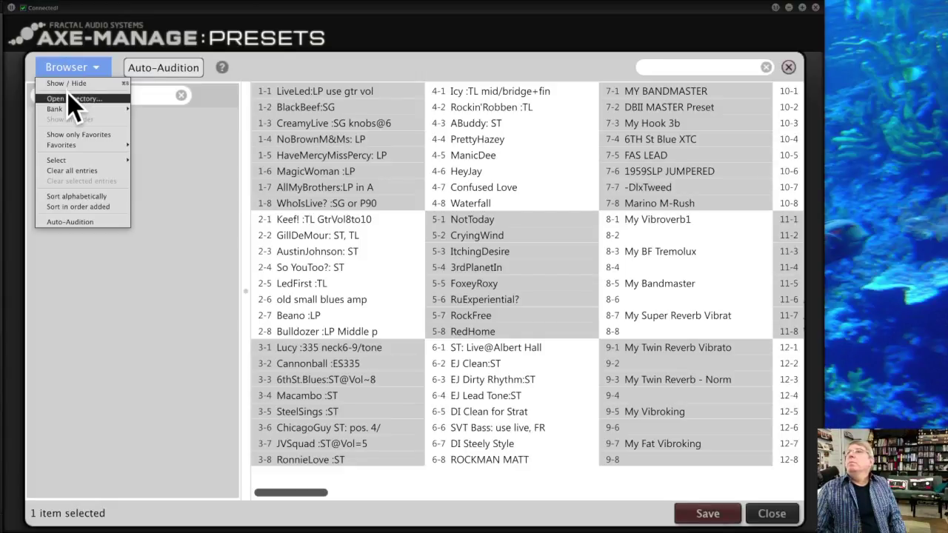
{"action": "left_click", "coordinate": [64, 96]}
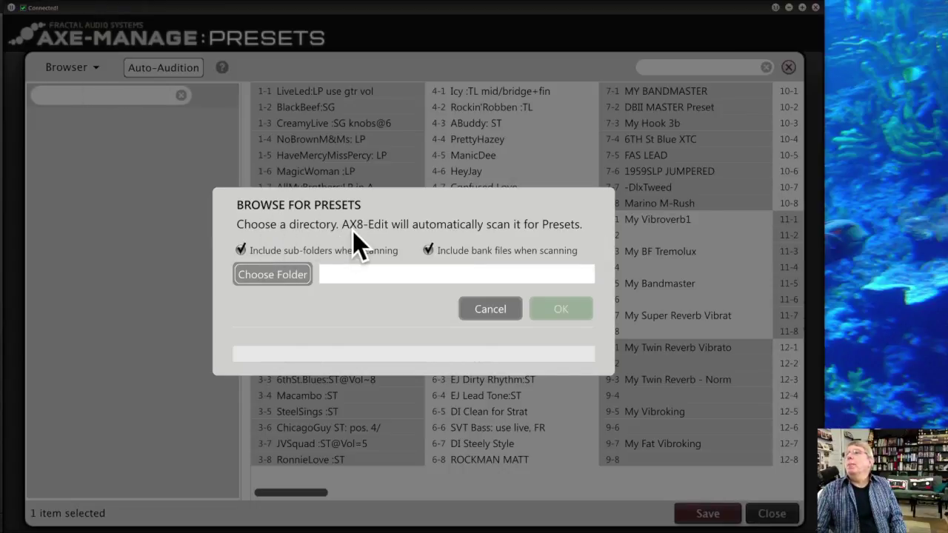
{"action": "left_click", "coordinate": [242, 251]}
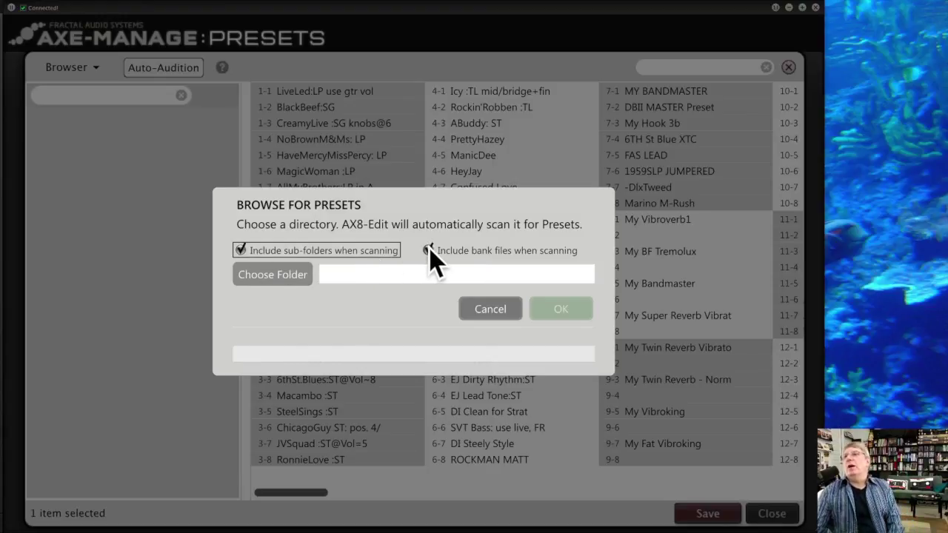
{"action": "left_click", "coordinate": [267, 275]}
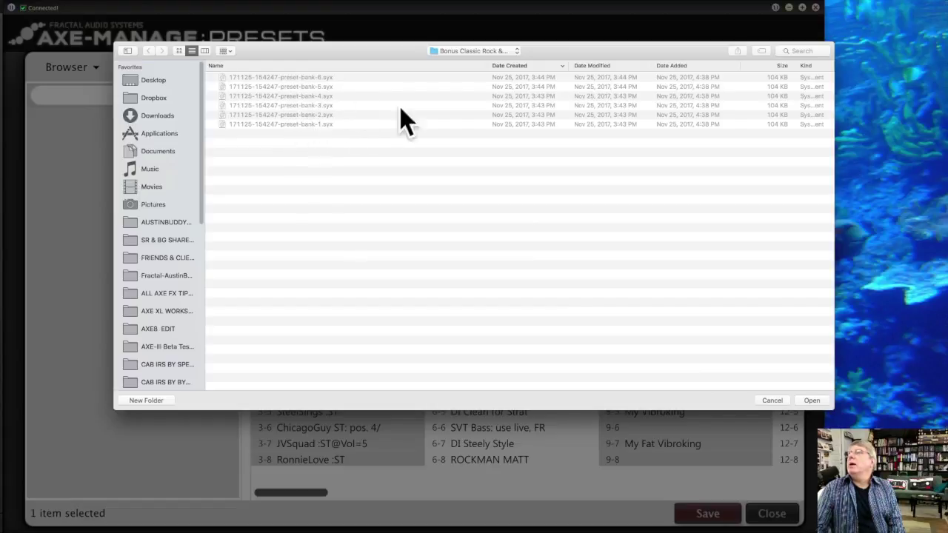
{"action": "left_click", "coordinate": [817, 400]}
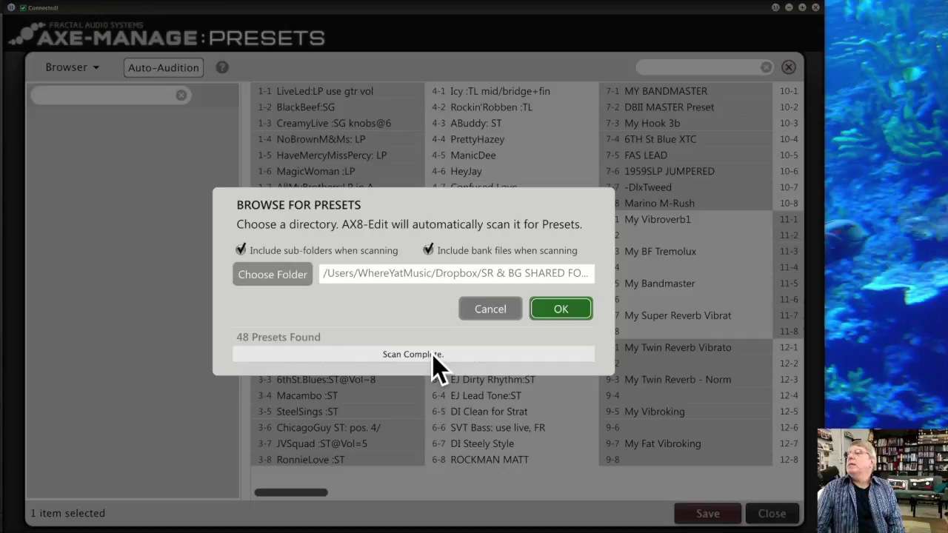
{"action": "left_click", "coordinate": [562, 309]}
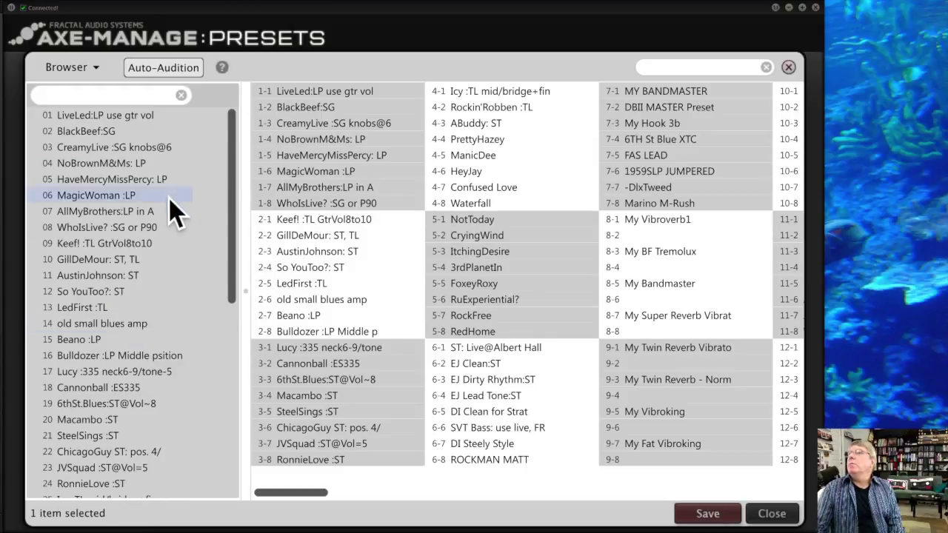
Open the Preset Audition Help and move its window aside to read about auditioning presets.
{"action": "left_click_drag", "start_coordinate": [232, 153], "coordinate": [225, 110]}
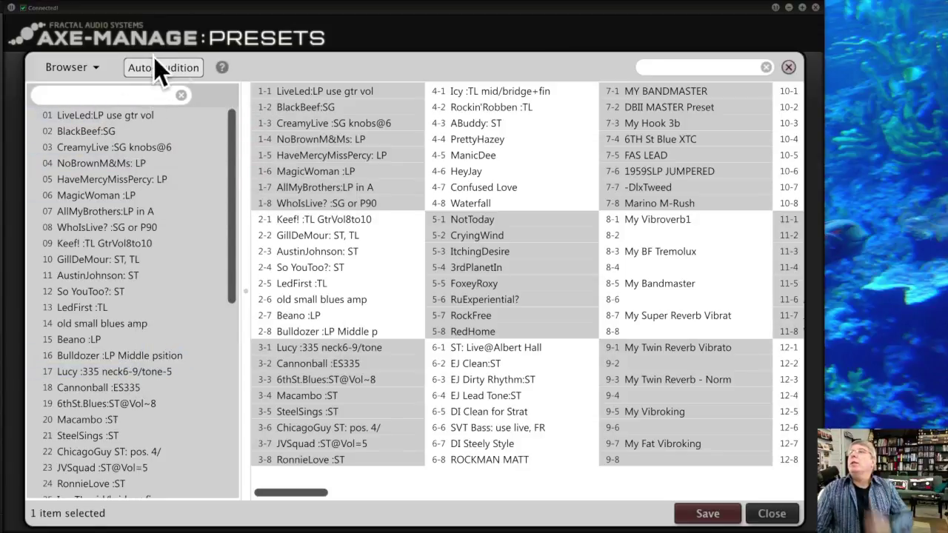
{"action": "left_click", "coordinate": [222, 68]}
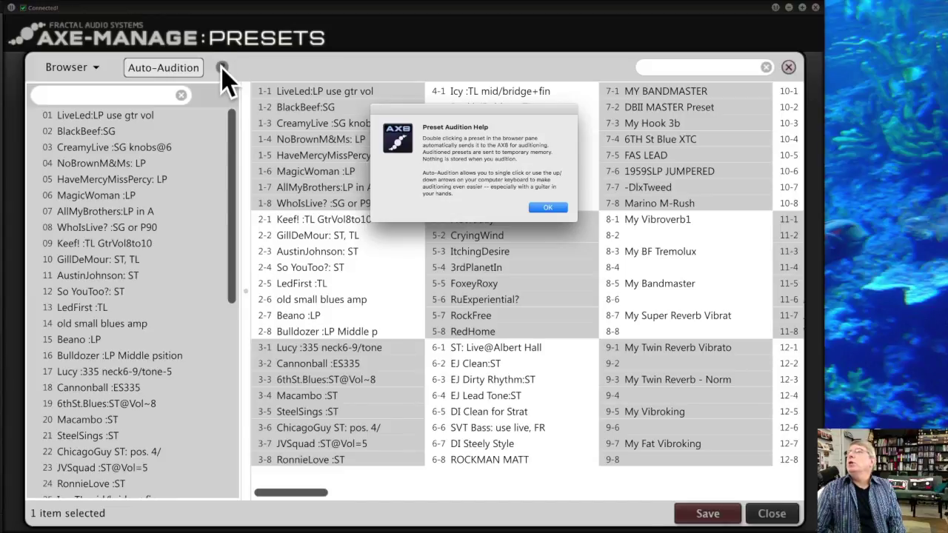
{"action": "left_click_drag", "start_coordinate": [393, 117], "coordinate": [297, 93]}
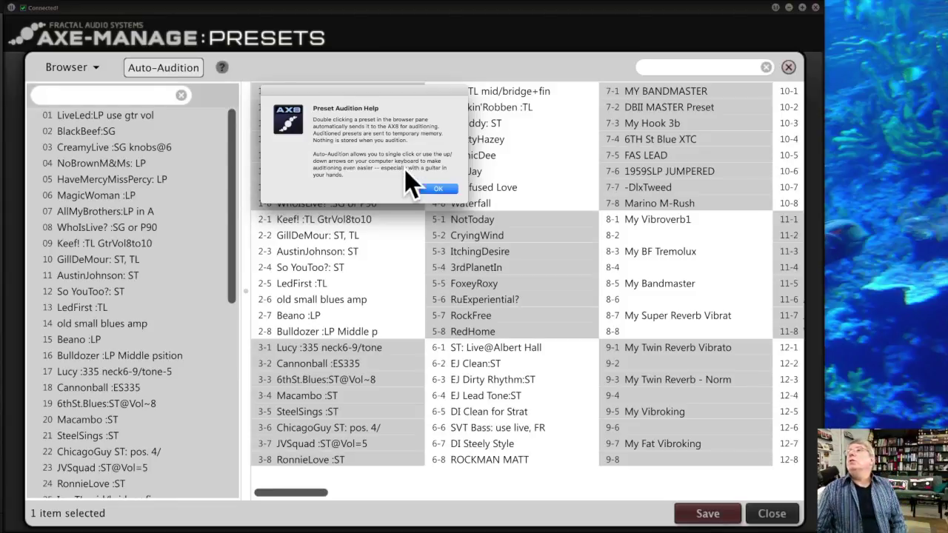
Turn on Auto-Audition and audition the LiveLed, BlackBeef and NoBrownM&Ms presets from the browser pane.
{"action": "left_click", "coordinate": [438, 188]}
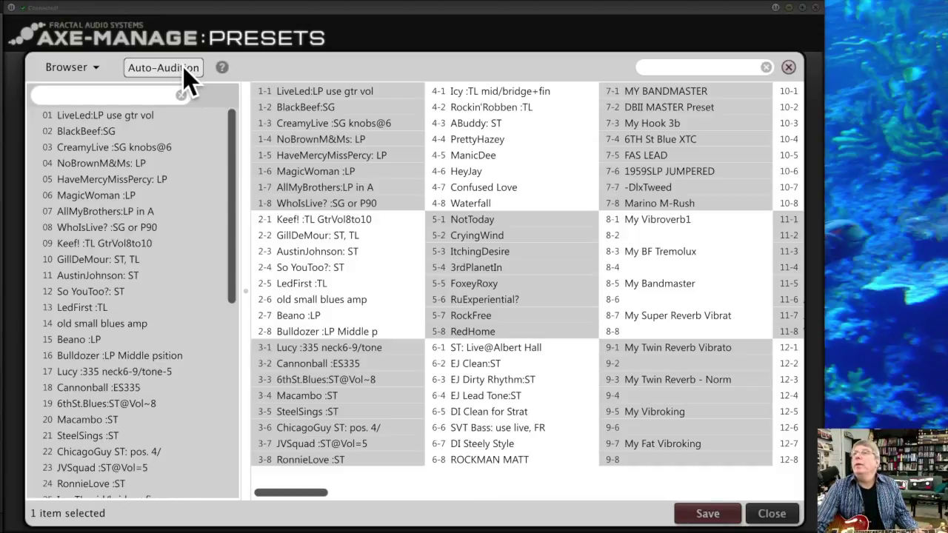
{"action": "left_click", "coordinate": [155, 67]}
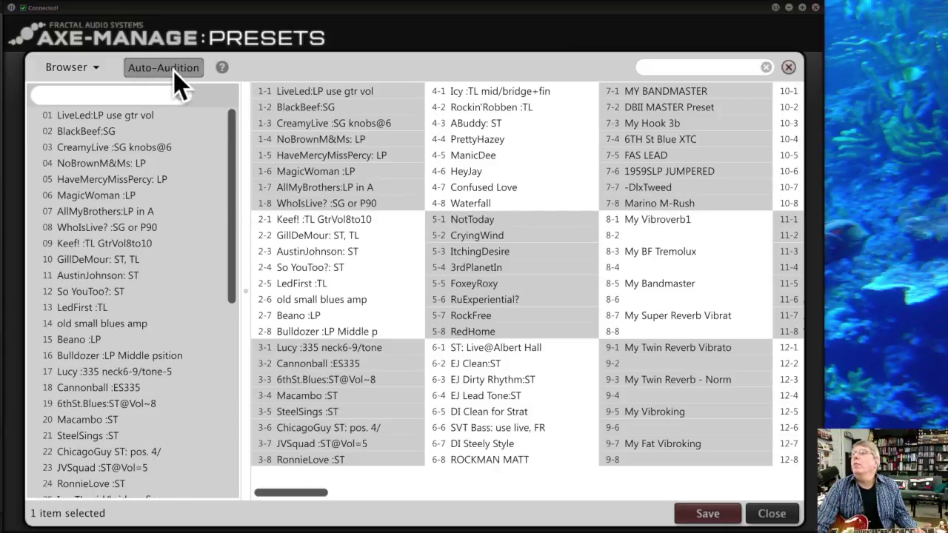
{"action": "left_click", "coordinate": [172, 112]}
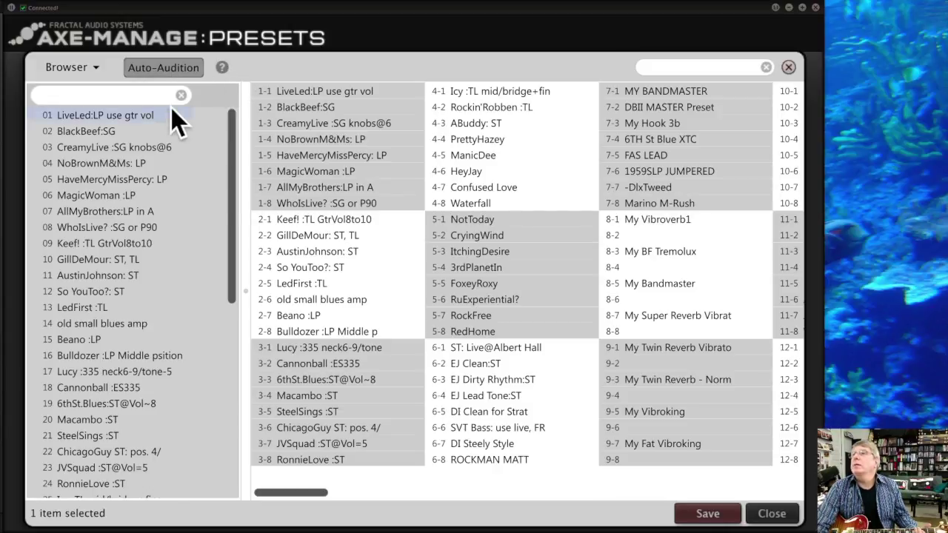
{"action": "left_click", "coordinate": [113, 115]}
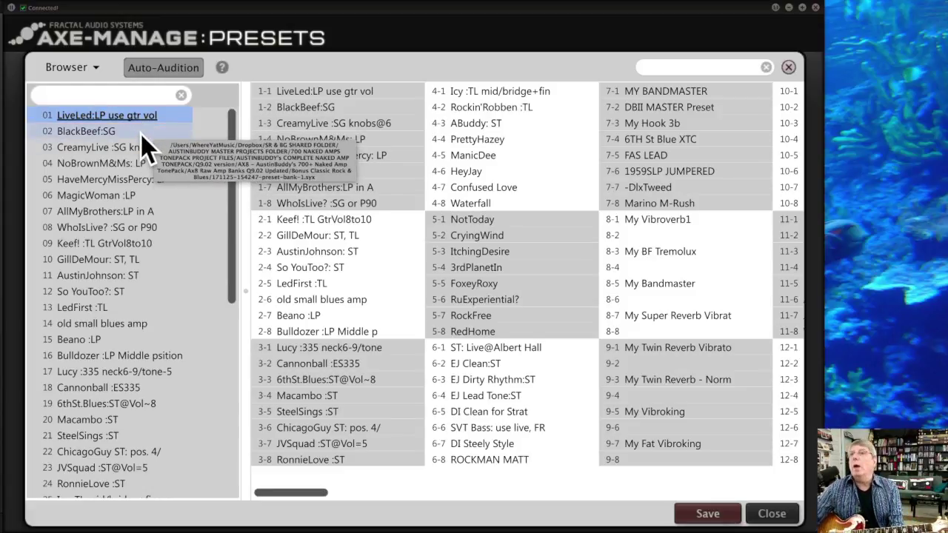
{"action": "left_click", "coordinate": [141, 133]}
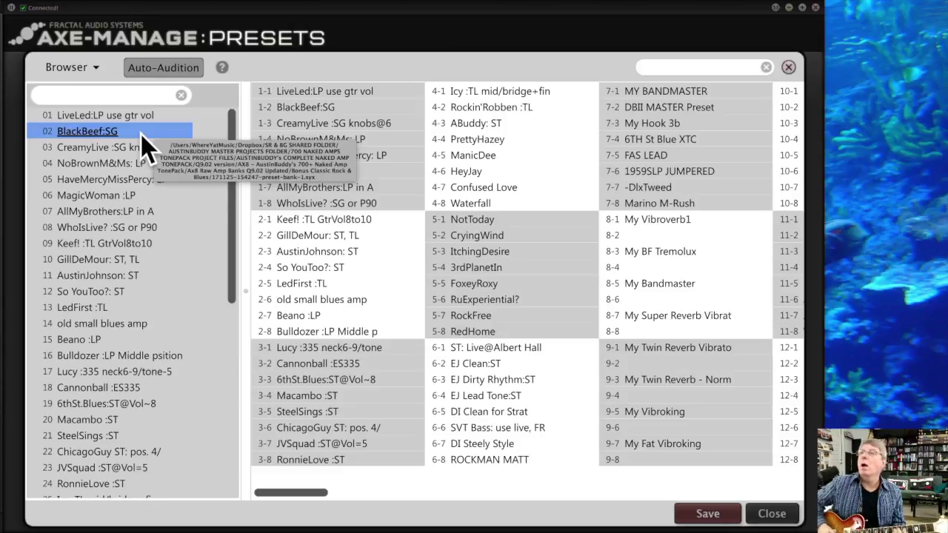
{"action": "left_click", "coordinate": [89, 163]}
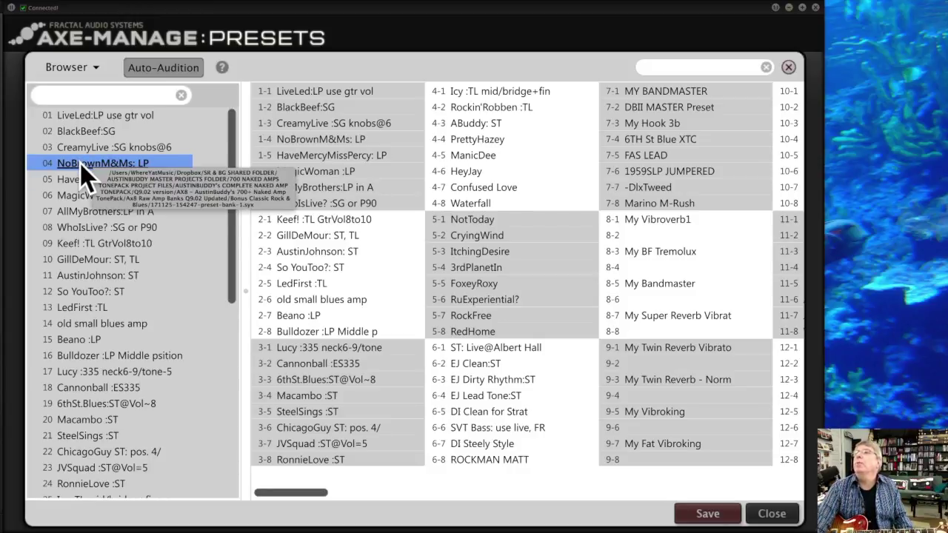
Mark the NoBrownM&Ms and GillDeMour presets in the browser pane as favorites.
{"action": "left_click", "coordinate": [65, 67]}
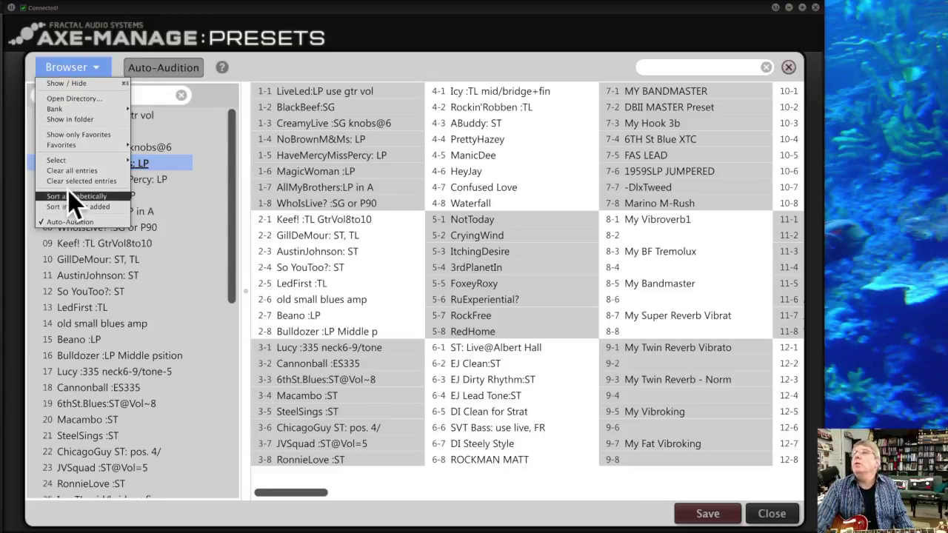
{"action": "mouse_move", "coordinate": [69, 145]}
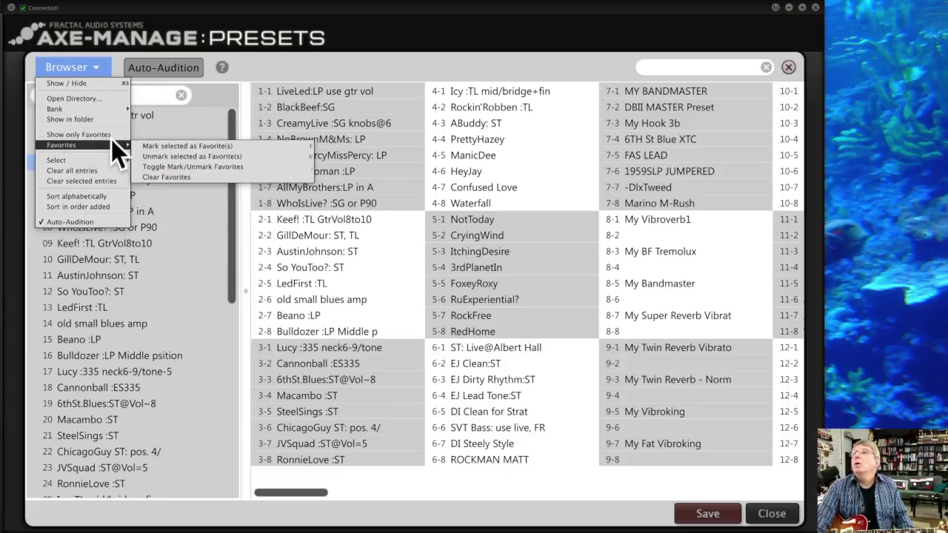
{"action": "left_click", "coordinate": [219, 148]}
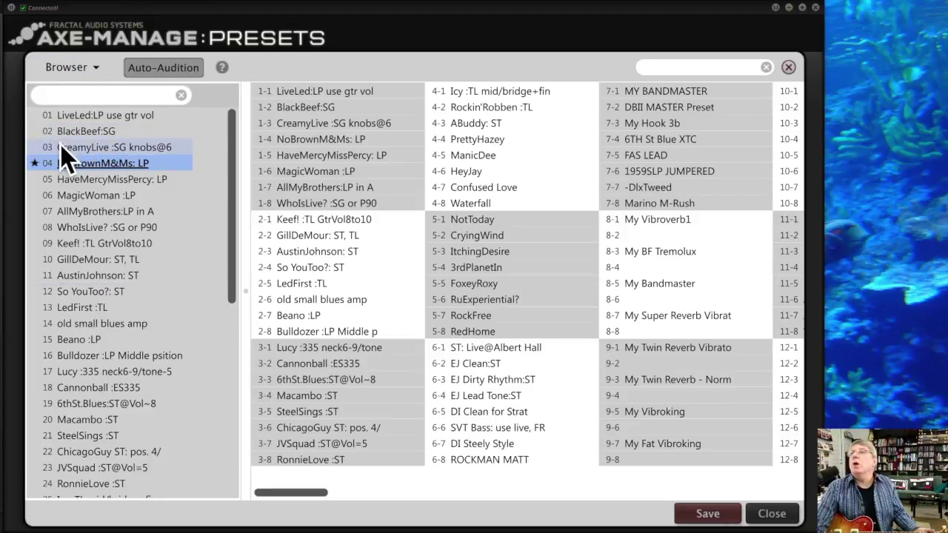
{"action": "left_click", "coordinate": [104, 259]}
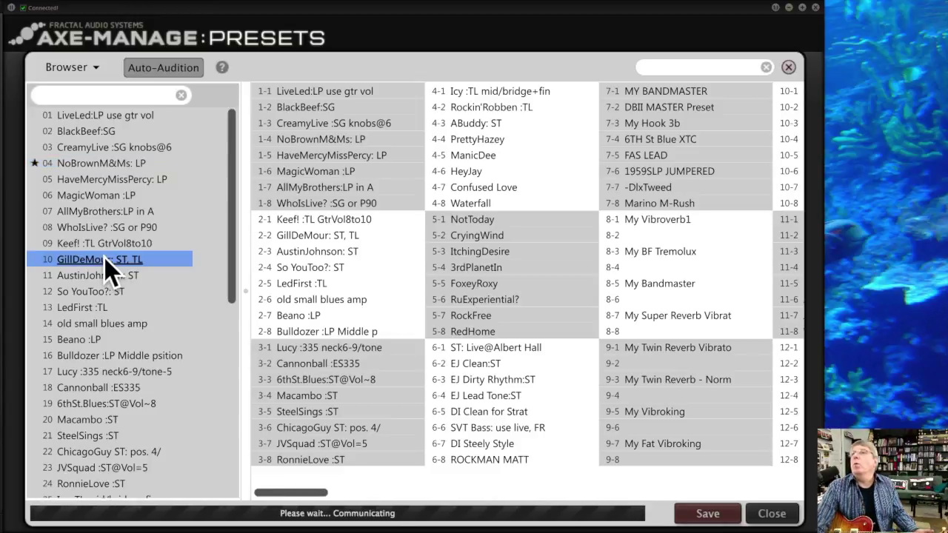
{"action": "left_click", "coordinate": [74, 67]}
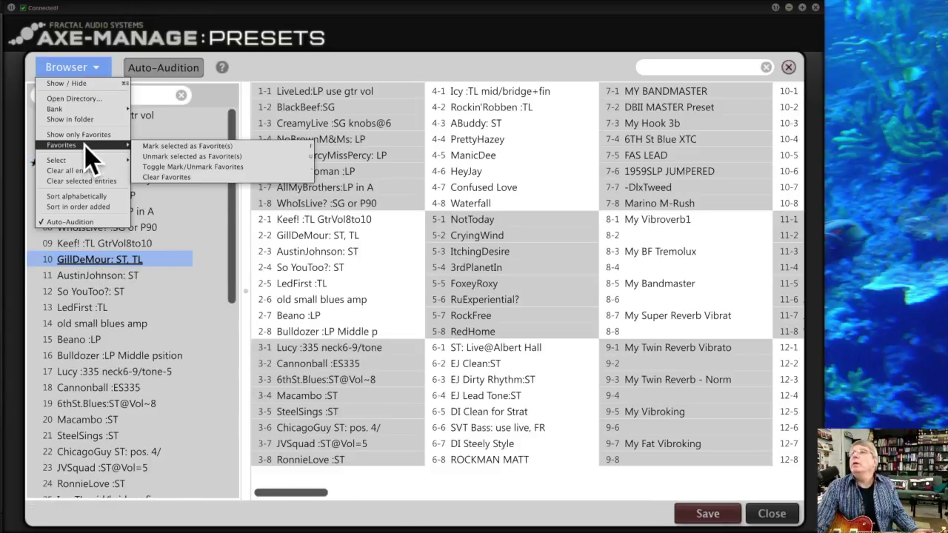
{"action": "left_click", "coordinate": [197, 145]}
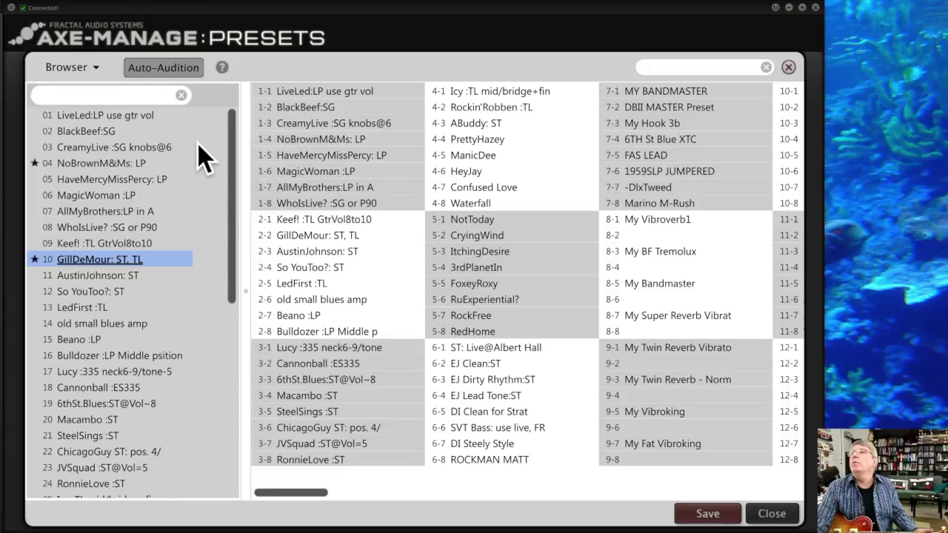
Filter the browser pane to show only favorites, and restore the full preset list.
{"action": "left_click", "coordinate": [71, 61]}
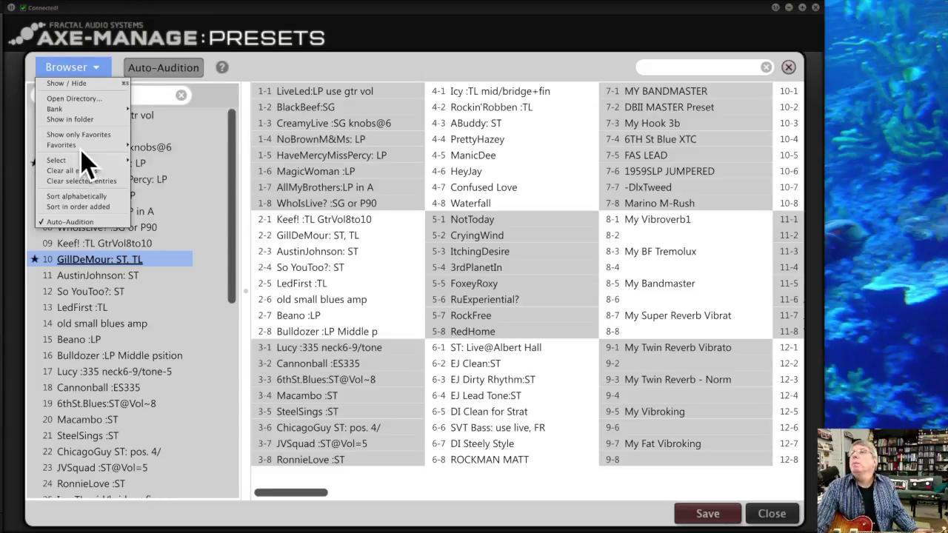
{"action": "mouse_move", "coordinate": [81, 146]}
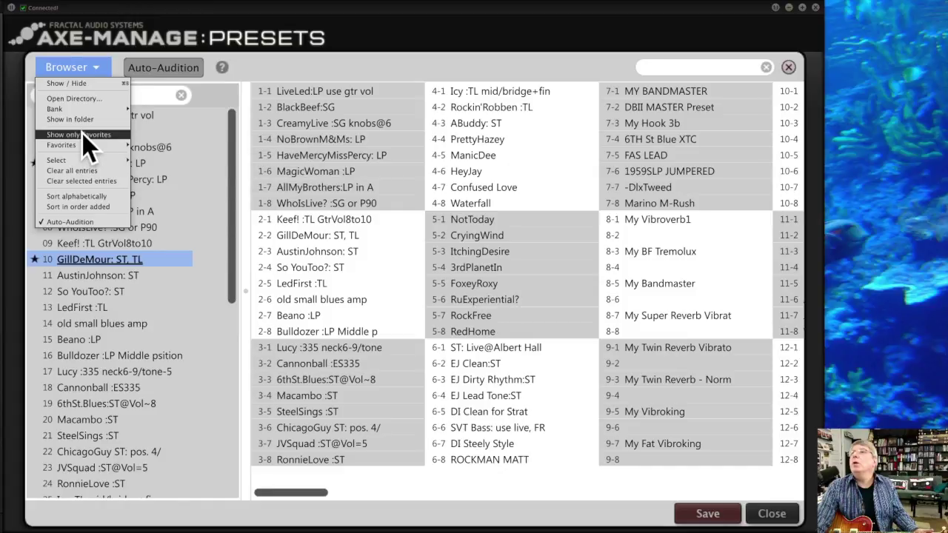
{"action": "left_click", "coordinate": [82, 134]}
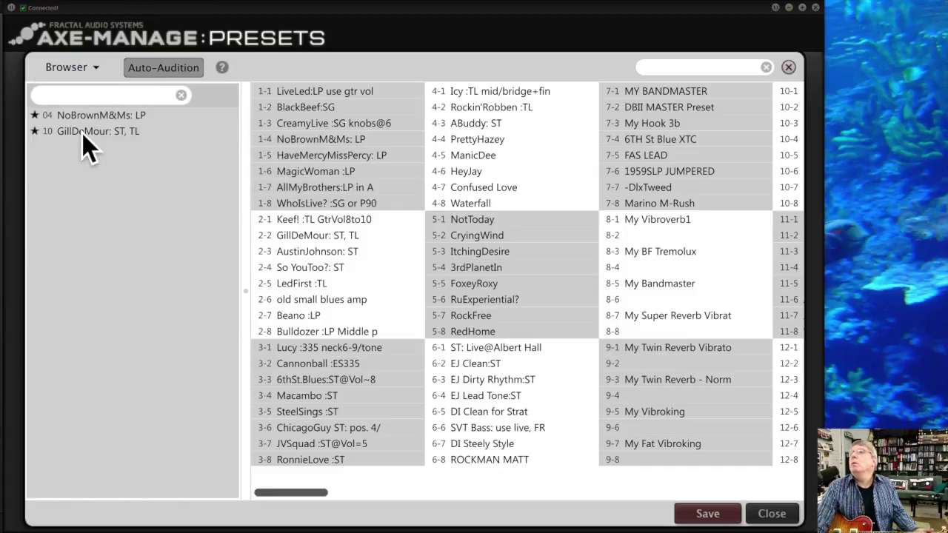
{"action": "left_click", "coordinate": [66, 67]}
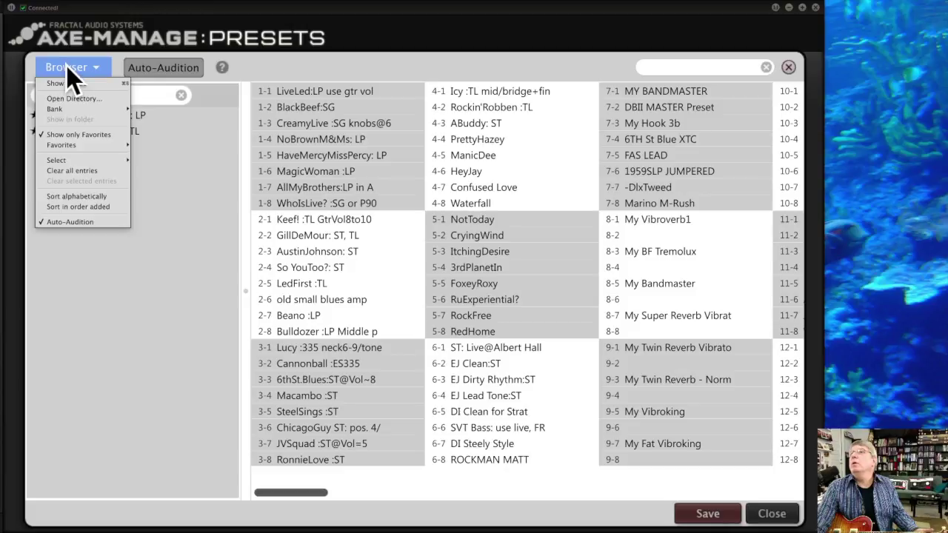
{"action": "left_click", "coordinate": [93, 136]}
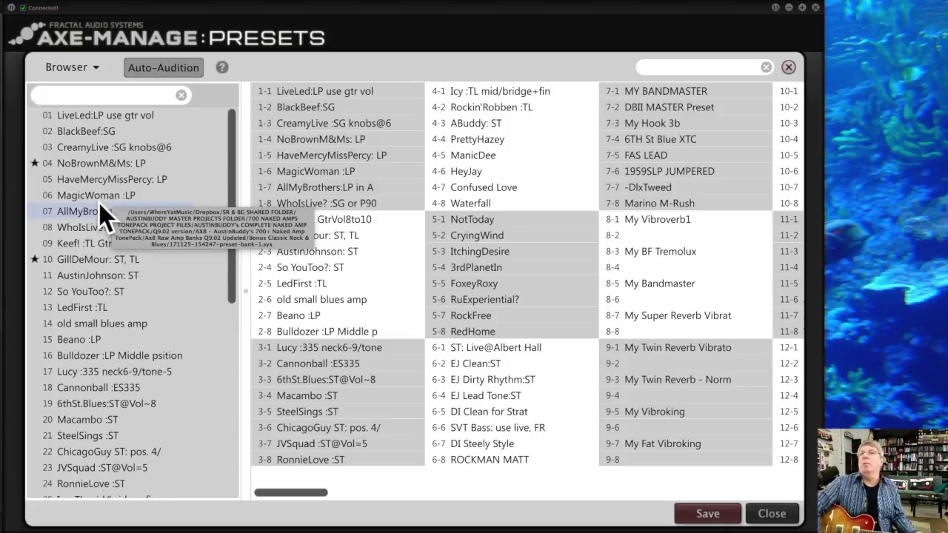
Copy the NoBrownM&Ms preset from the browser pane to location 1-4 and save the change to the AX8.
{"action": "left_click", "coordinate": [64, 165]}
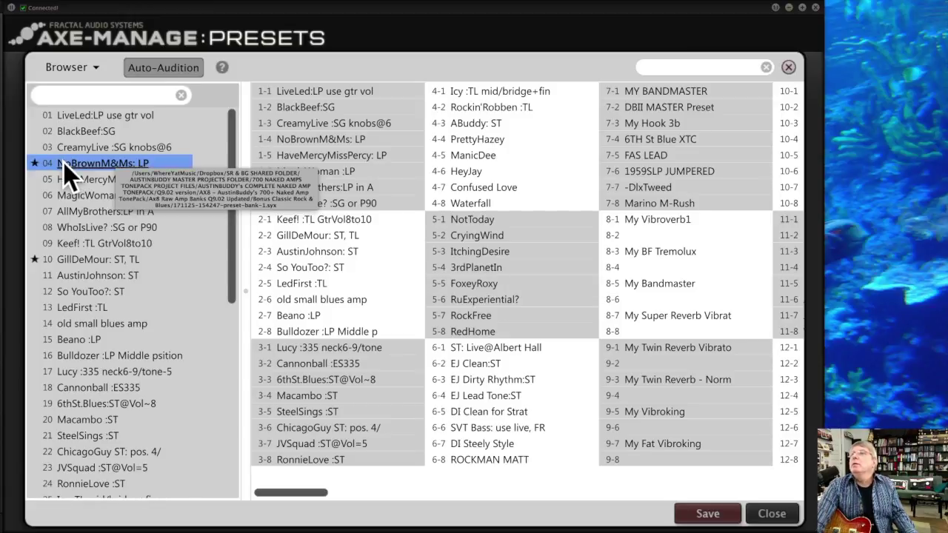
{"action": "left_click_drag", "start_coordinate": [63, 161], "coordinate": [273, 134]}
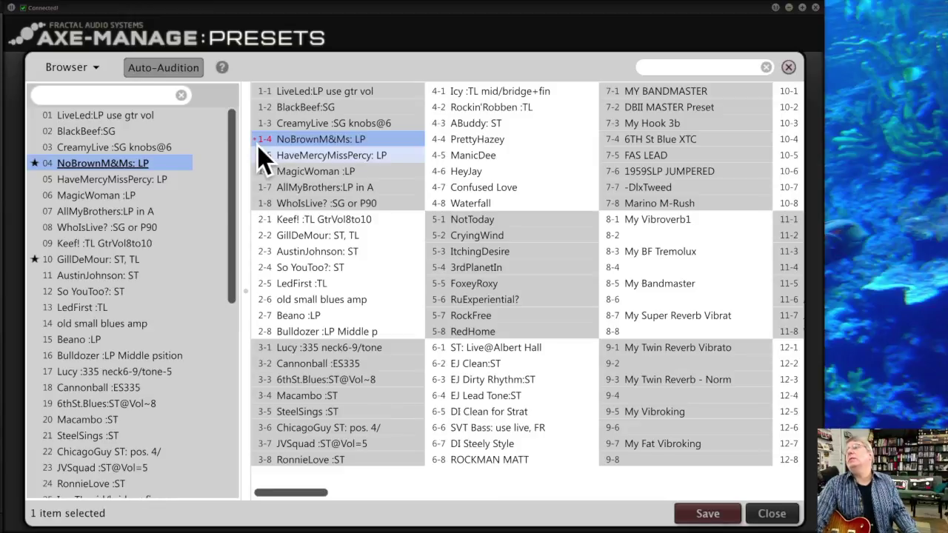
{"action": "left_click", "coordinate": [708, 515]}
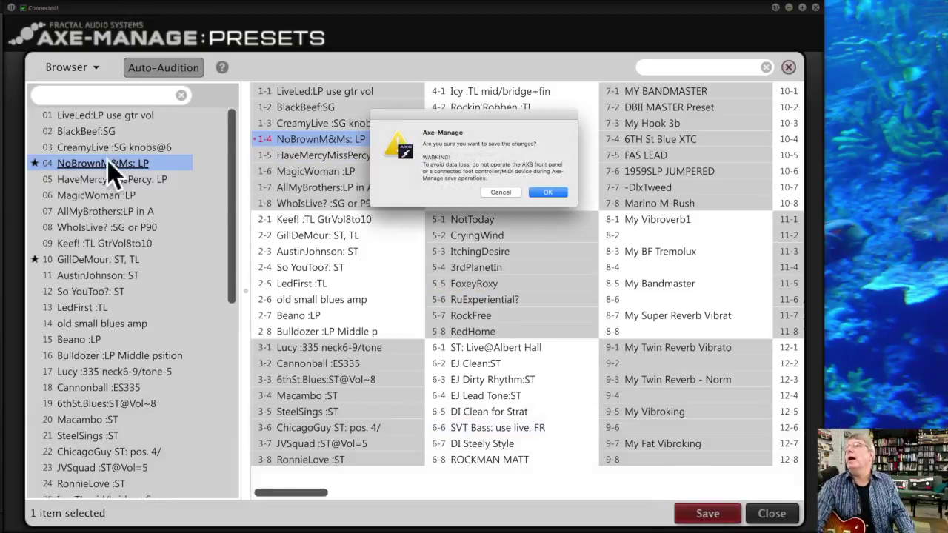
{"action": "left_click", "coordinate": [546, 192]}
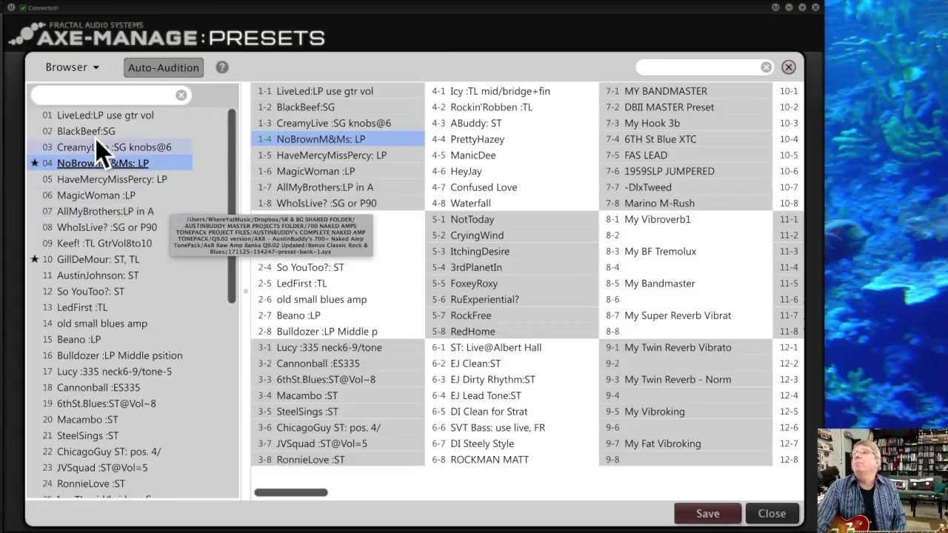
Reveal the bank file containing the NoBrownM&Ms preset in its Finder folder, and move that window out of the way.
{"action": "left_click", "coordinate": [59, 72]}
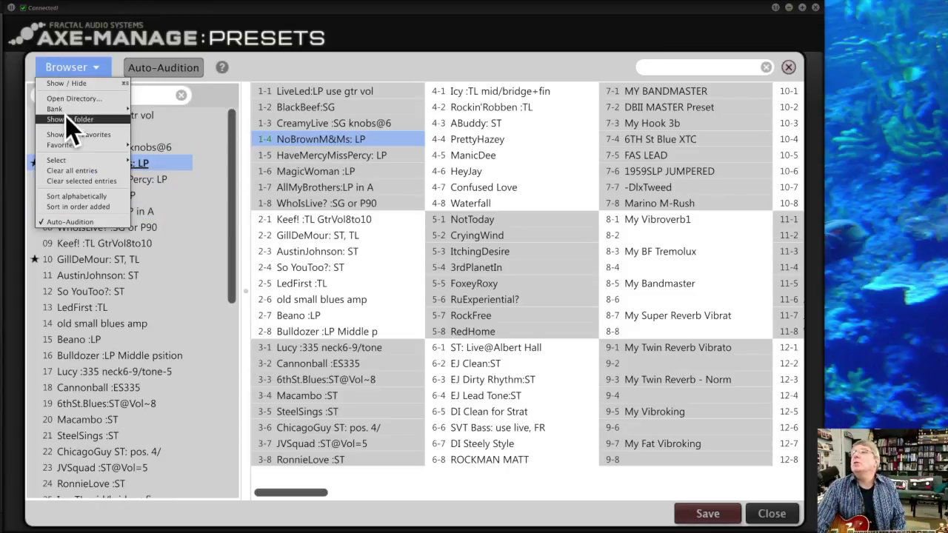
{"action": "mouse_move", "coordinate": [65, 110]}
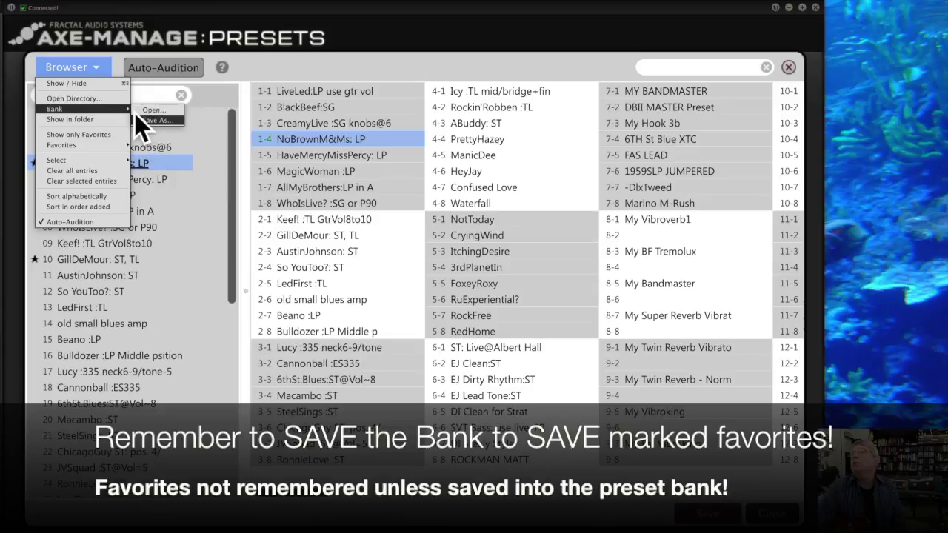
{"action": "left_click", "coordinate": [77, 120]}
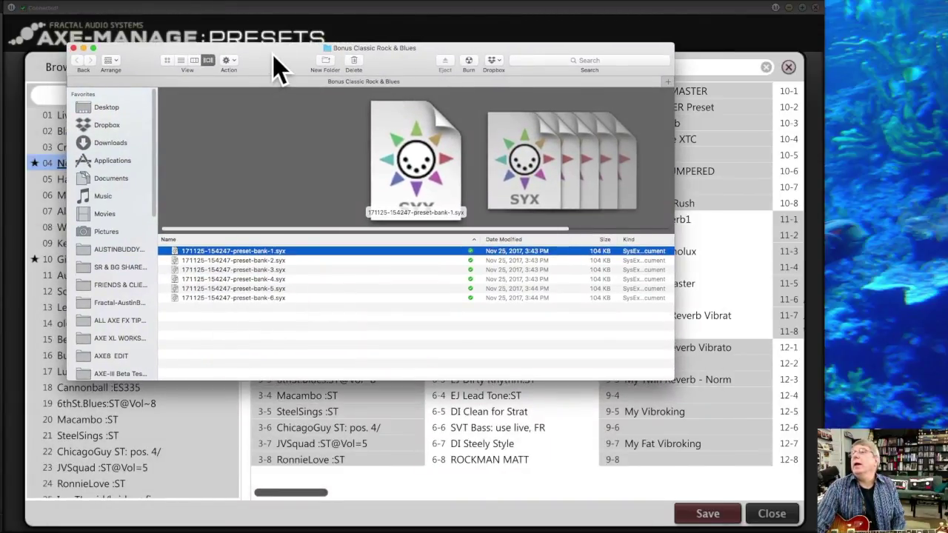
{"action": "left_click_drag", "start_coordinate": [273, 55], "coordinate": [0, 311]}
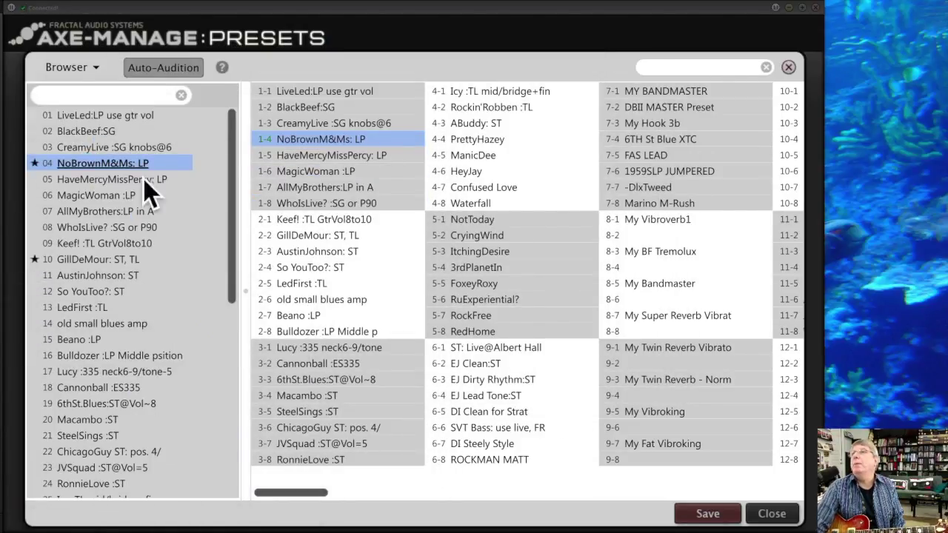
Clear all favorite marks in the browser pane.
{"action": "left_click", "coordinate": [69, 66]}
{"action": "mouse_move", "coordinate": [74, 144]}
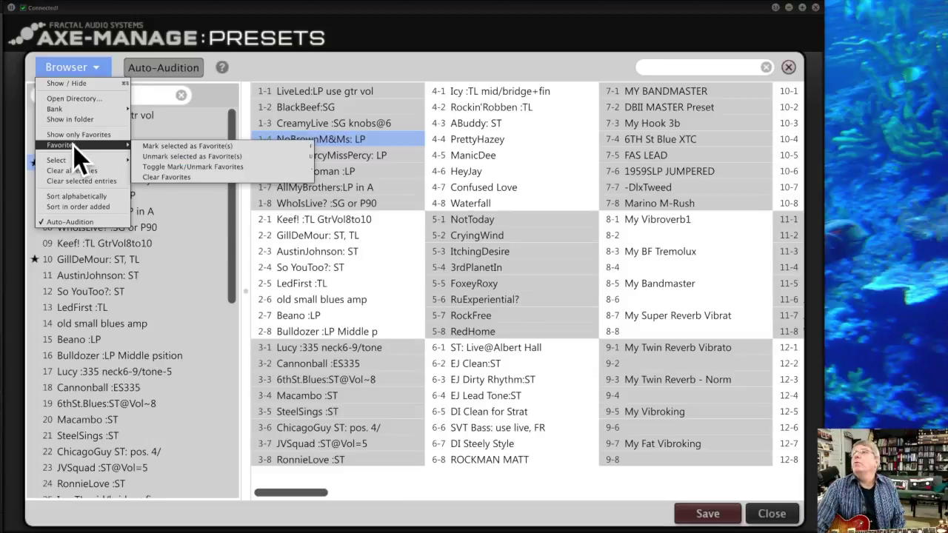
{"action": "left_click", "coordinate": [234, 177]}
Copy all presets from the browser pane to the AX8 locations starting at 1-1, and close the preset manager without saving.
{"action": "left_click", "coordinate": [67, 69]}
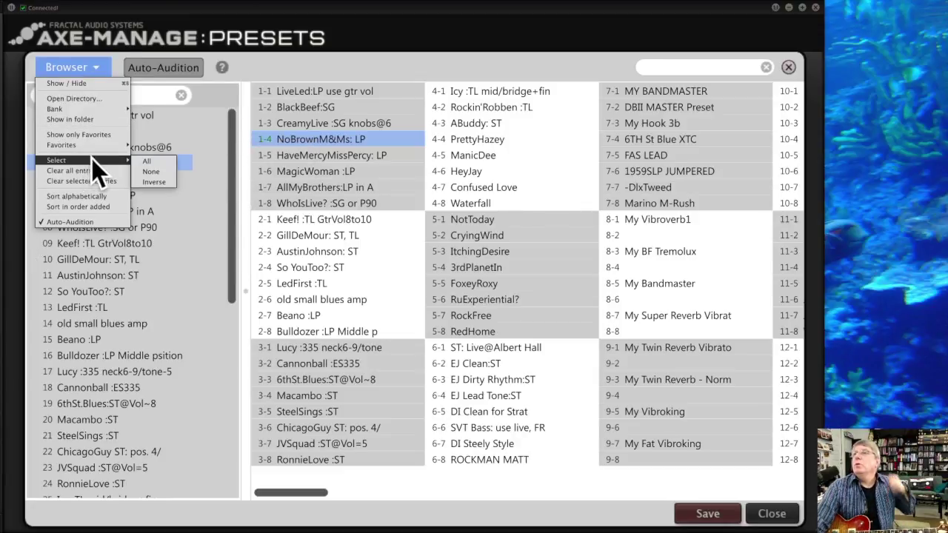
{"action": "left_click", "coordinate": [151, 160]}
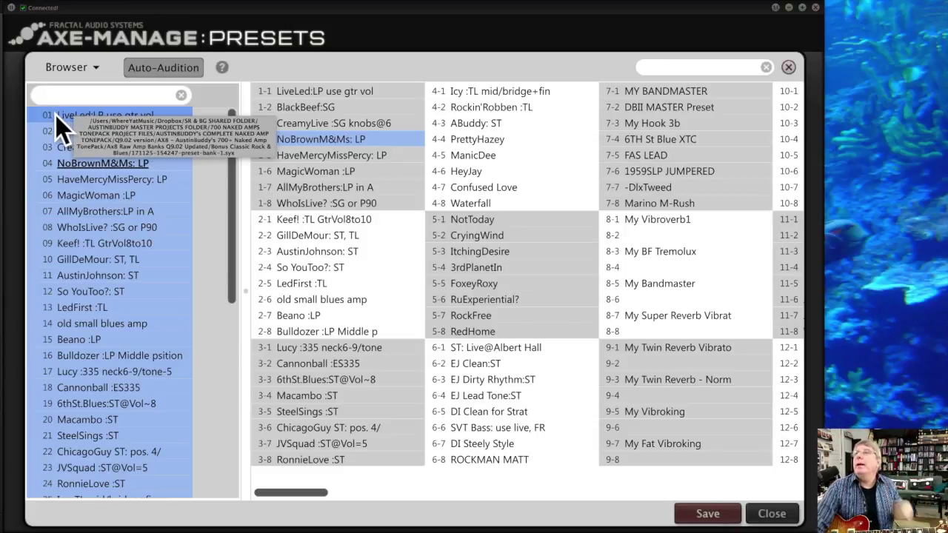
{"action": "left_click_drag", "start_coordinate": [56, 115], "coordinate": [286, 91]}
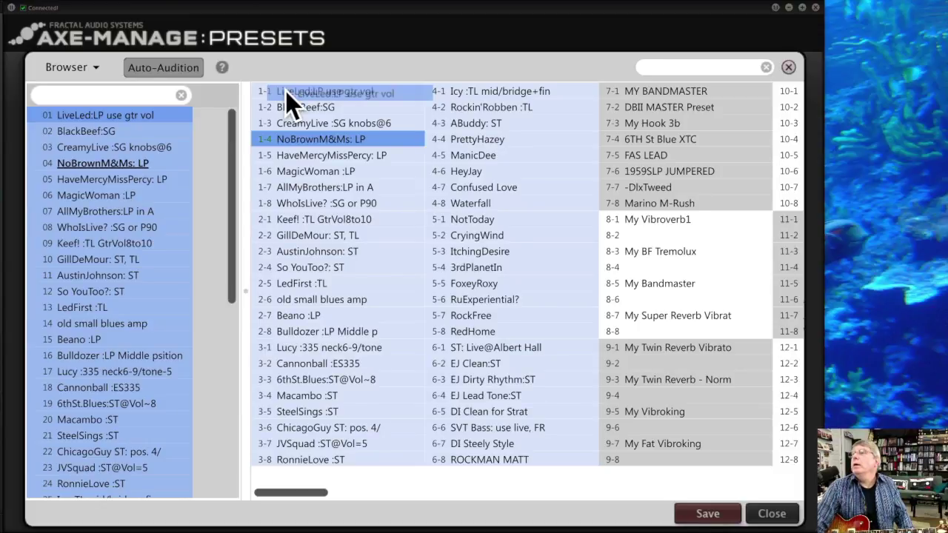
{"action": "left_click_drag", "start_coordinate": [286, 91], "coordinate": [286, 91]}
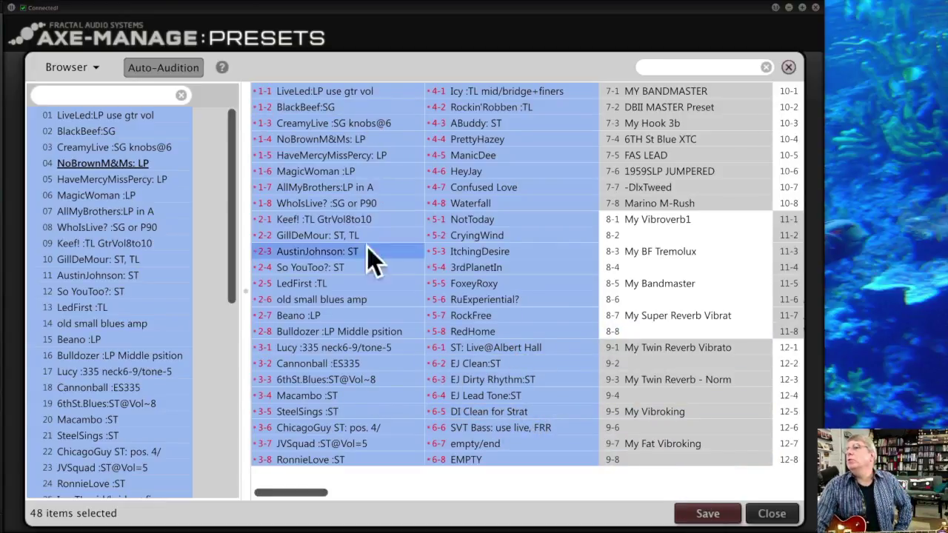
{"action": "left_click", "coordinate": [774, 516]}
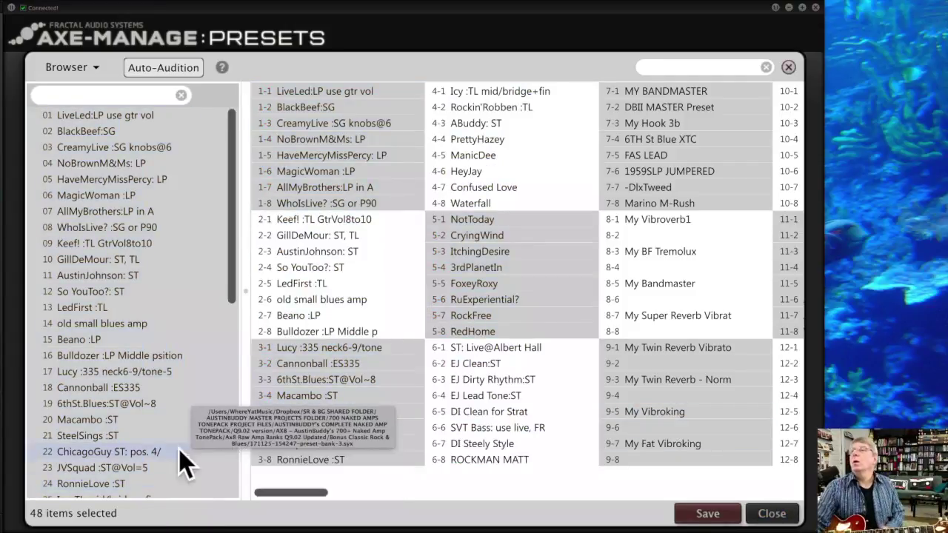
Clear all entries from the browser pane.
{"action": "left_click", "coordinate": [72, 65]}
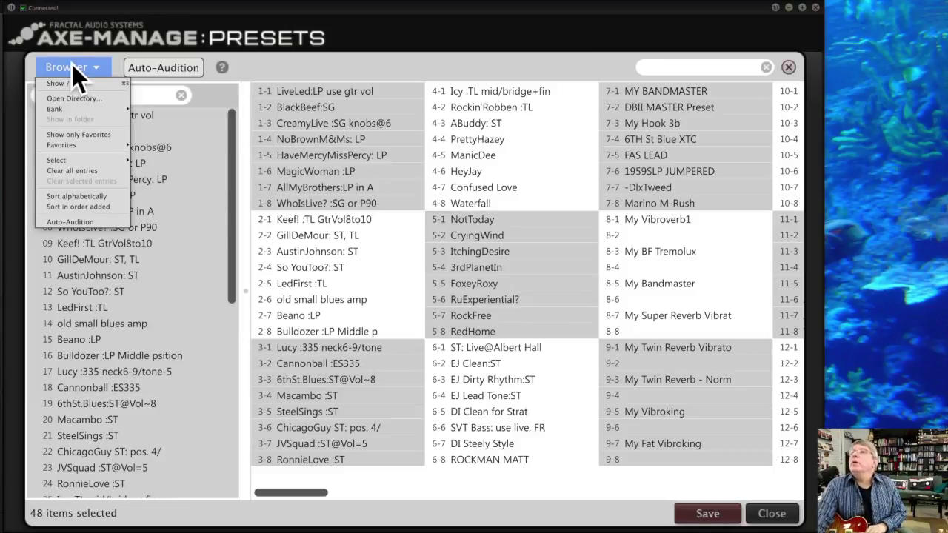
{"action": "left_click", "coordinate": [88, 170]}
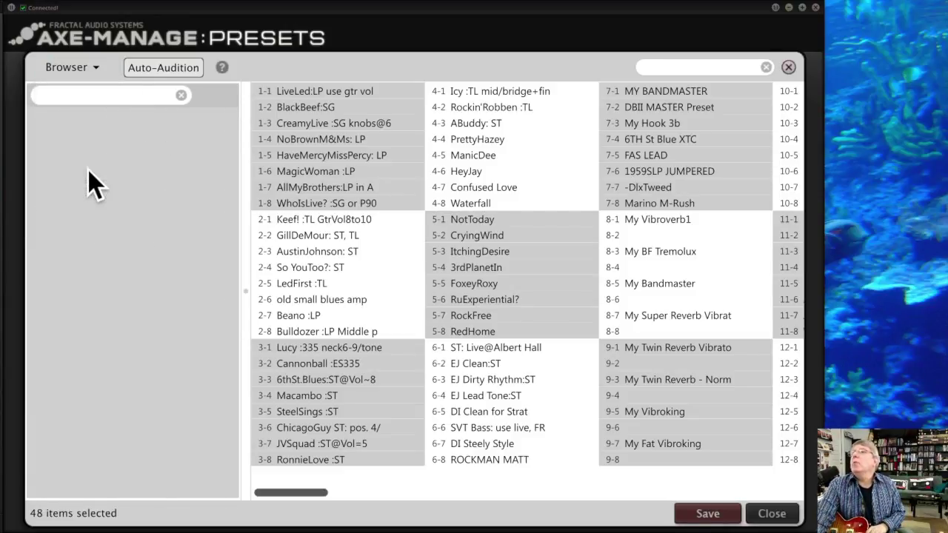
{"action": "left_click", "coordinate": [68, 68]}
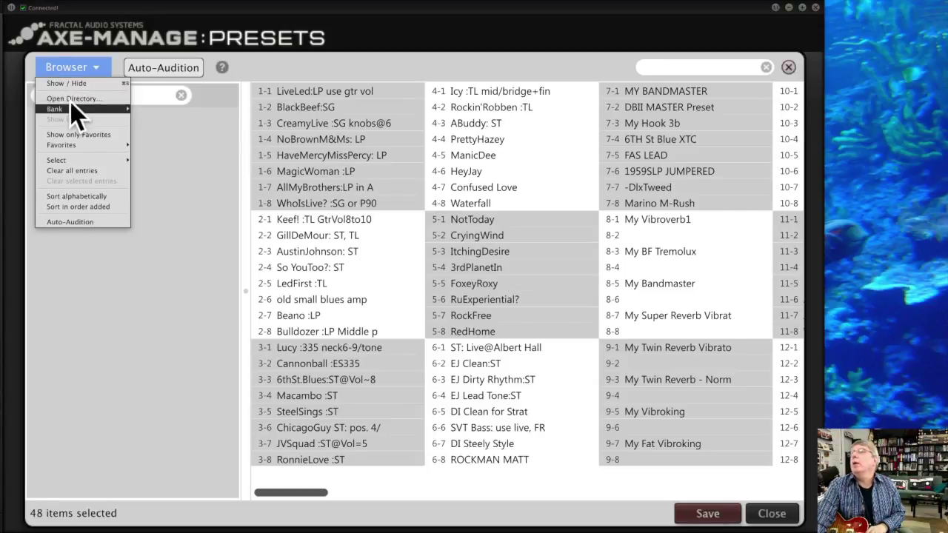
{"action": "left_click", "coordinate": [68, 61]}
{"action": "left_click", "coordinate": [68, 61]}
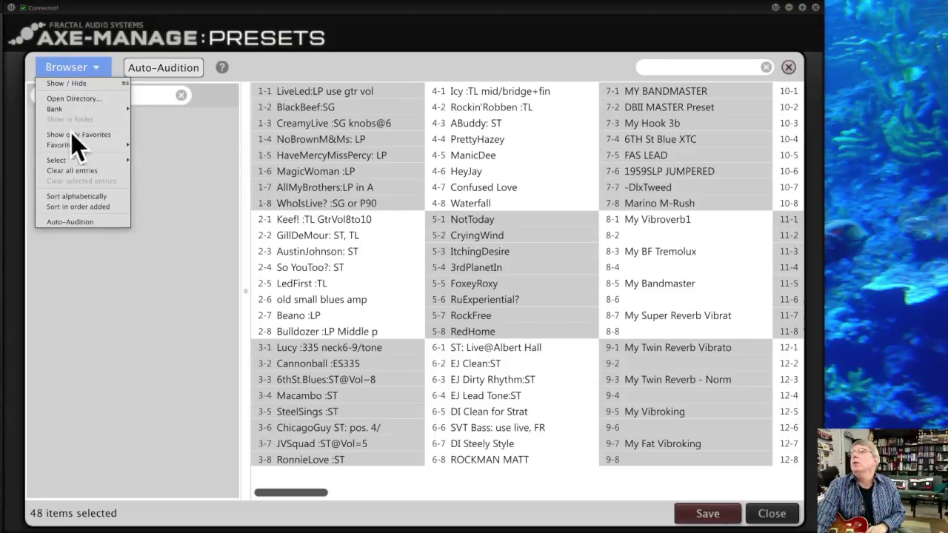
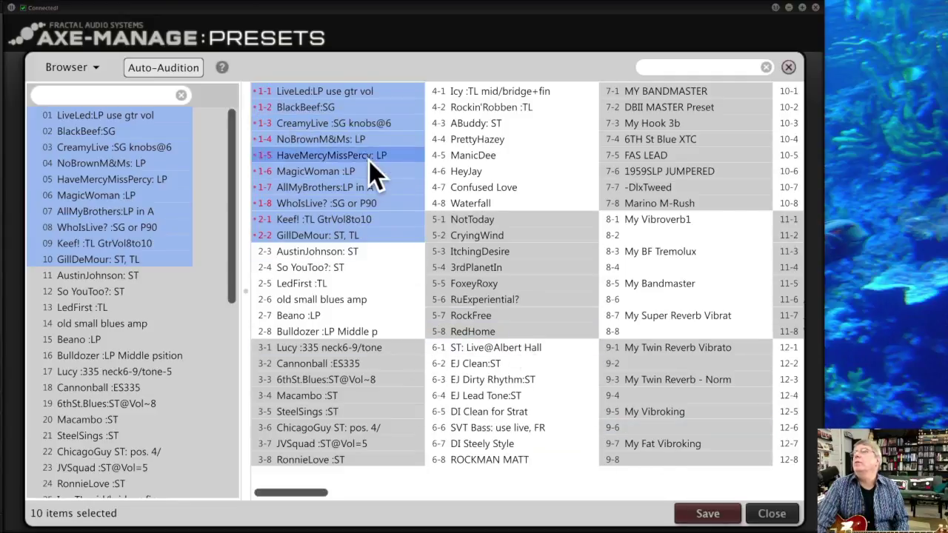
Clear the ten selected presets from the browser pane.
{"action": "left_click", "coordinate": [64, 67]}
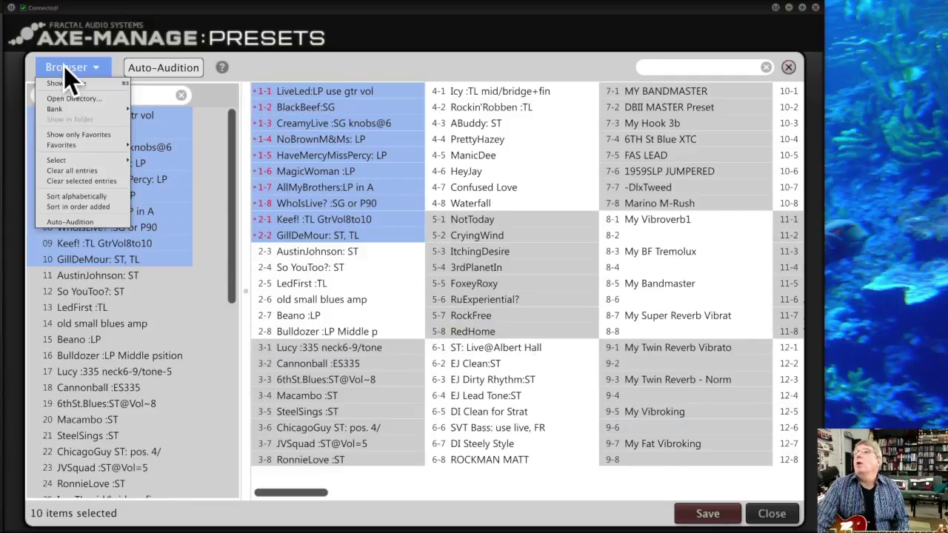
{"action": "left_click", "coordinate": [110, 178]}
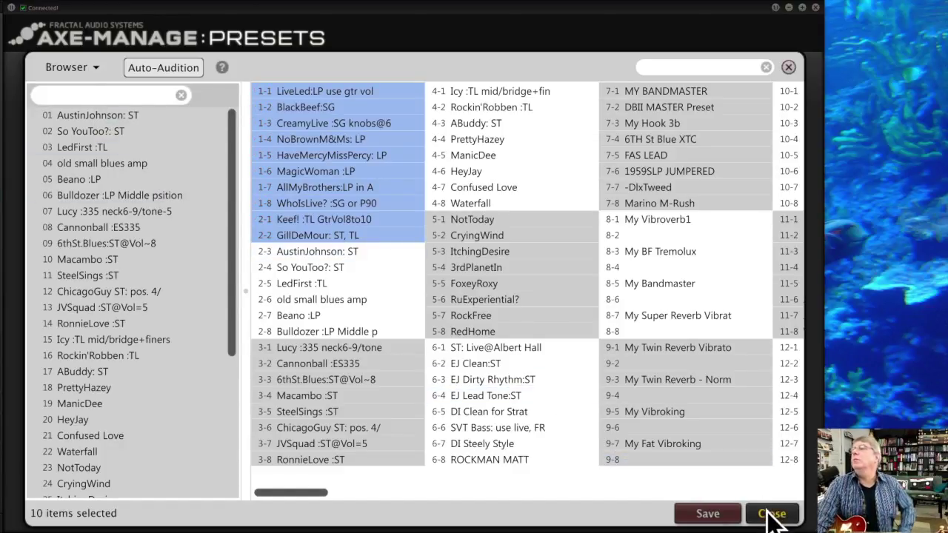
Sort the browser presets alphabetically and return them to the order in which they were added.
{"action": "left_click", "coordinate": [68, 66]}
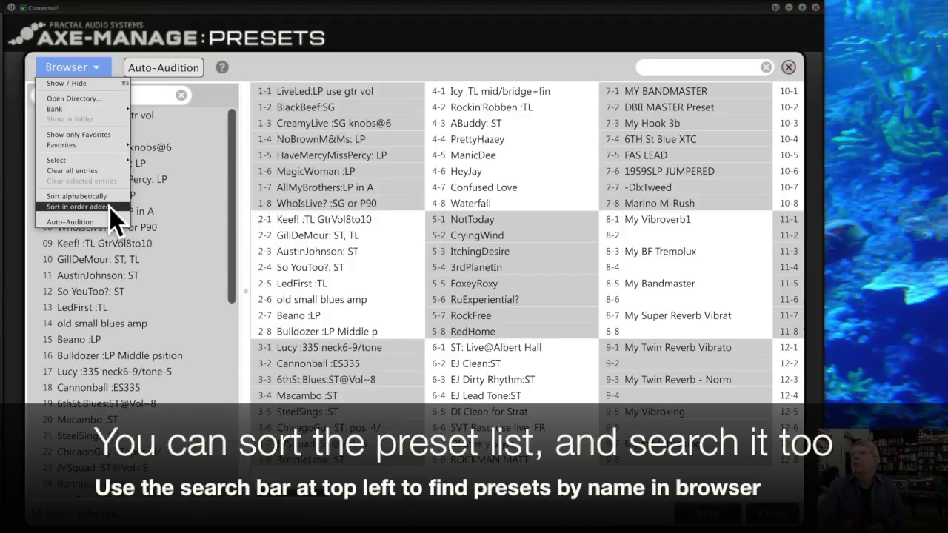
{"action": "left_click", "coordinate": [109, 197]}
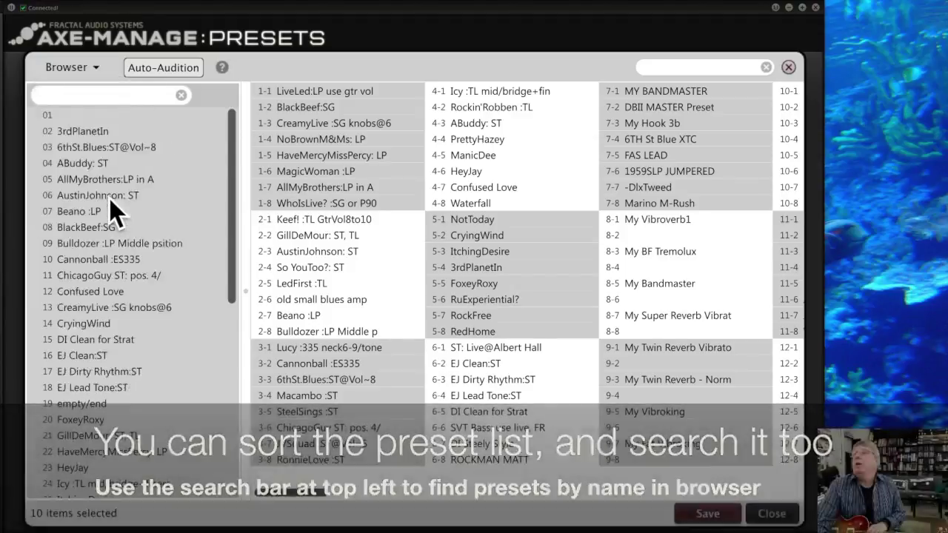
{"action": "left_click", "coordinate": [60, 69]}
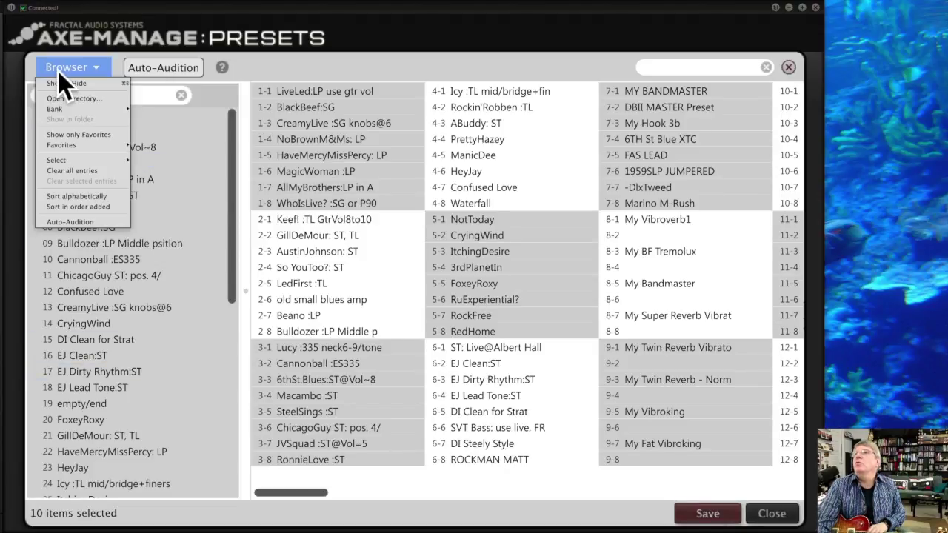
{"action": "left_click", "coordinate": [100, 208]}
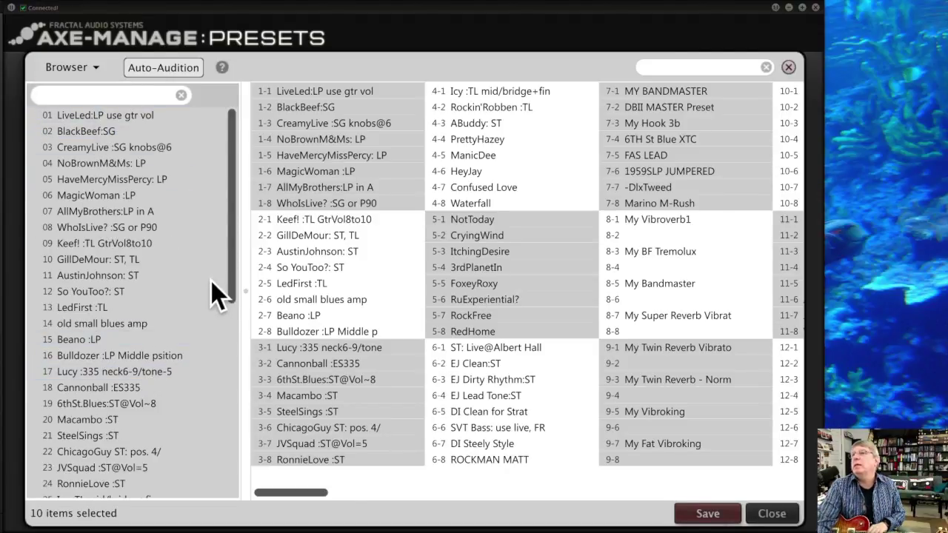
{"action": "left_click_drag", "start_coordinate": [233, 245], "coordinate": [196, 185]}
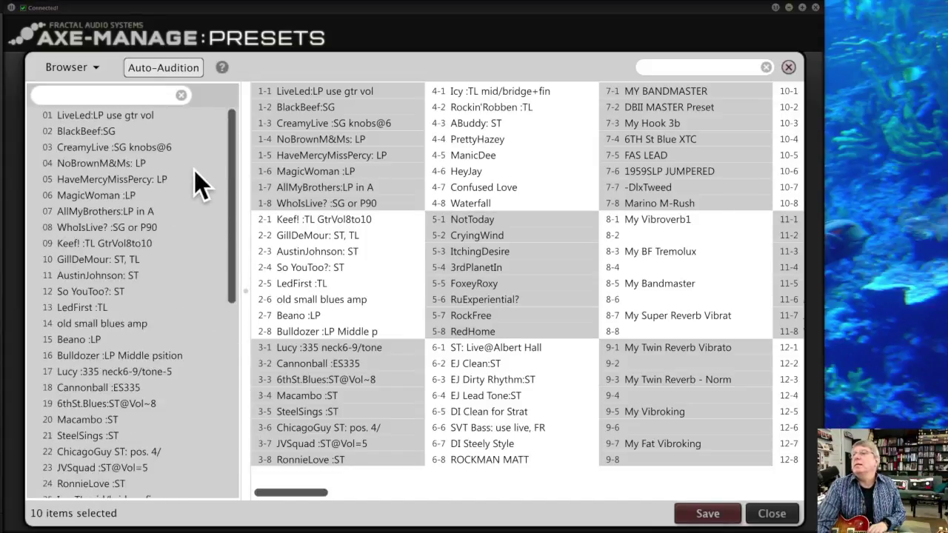
Turn on Auto-Audition and audition the "old small blues amp" preset from the browser pane.
{"action": "left_click", "coordinate": [61, 66]}
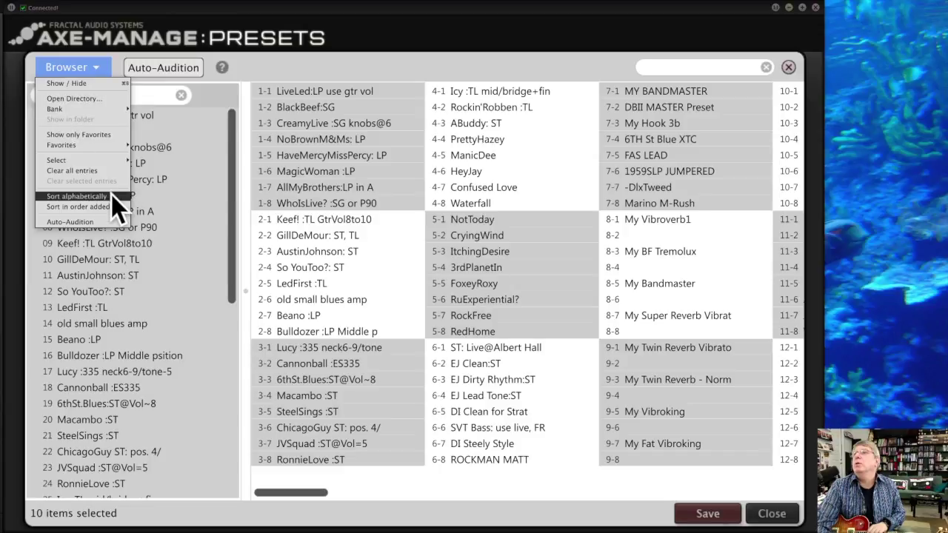
{"action": "left_click", "coordinate": [101, 221]}
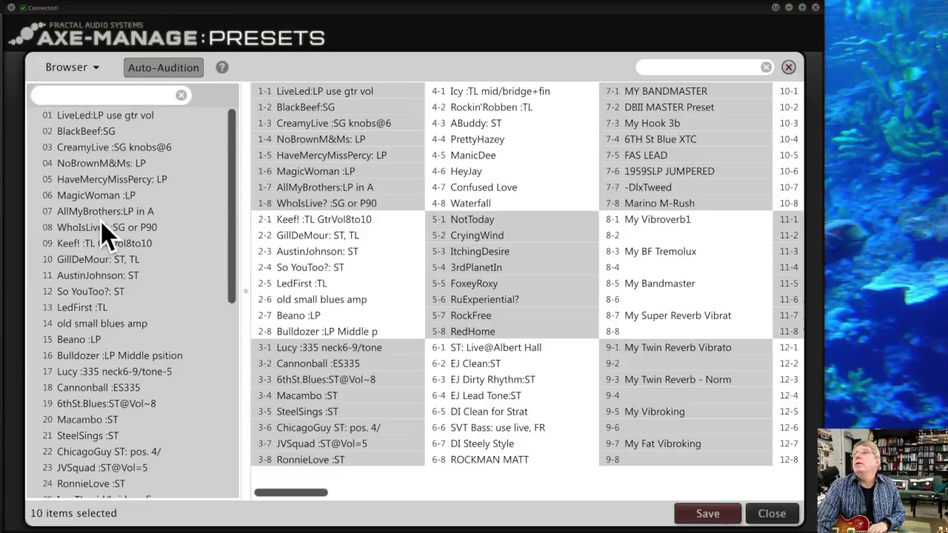
{"action": "left_click", "coordinate": [121, 318]}
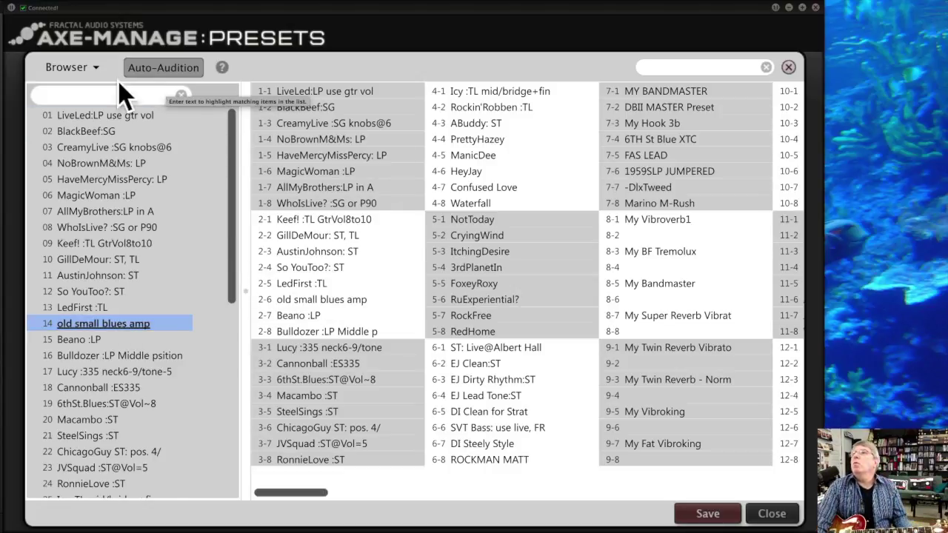
Hide the browser pane so only the AX8 preset locations are shown.
{"action": "left_click", "coordinate": [78, 70]}
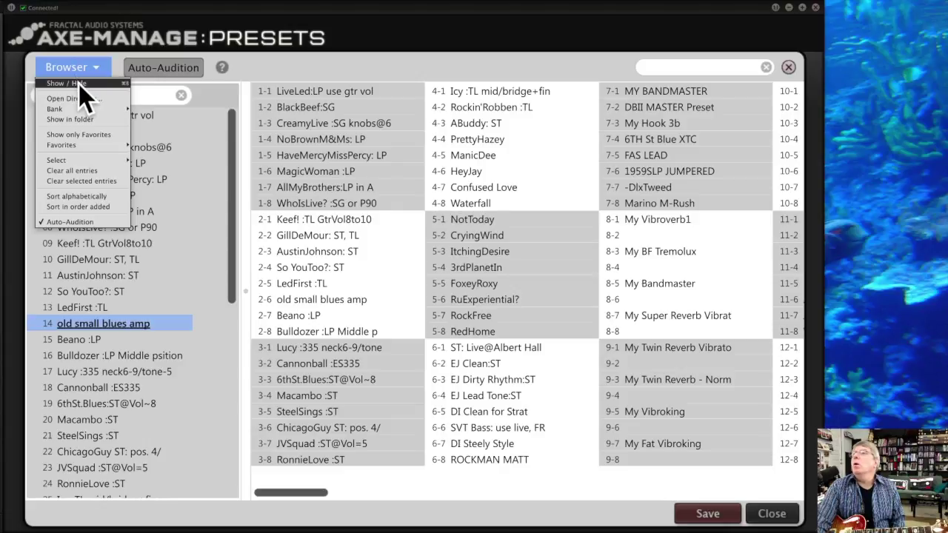
{"action": "left_click", "coordinate": [78, 83]}
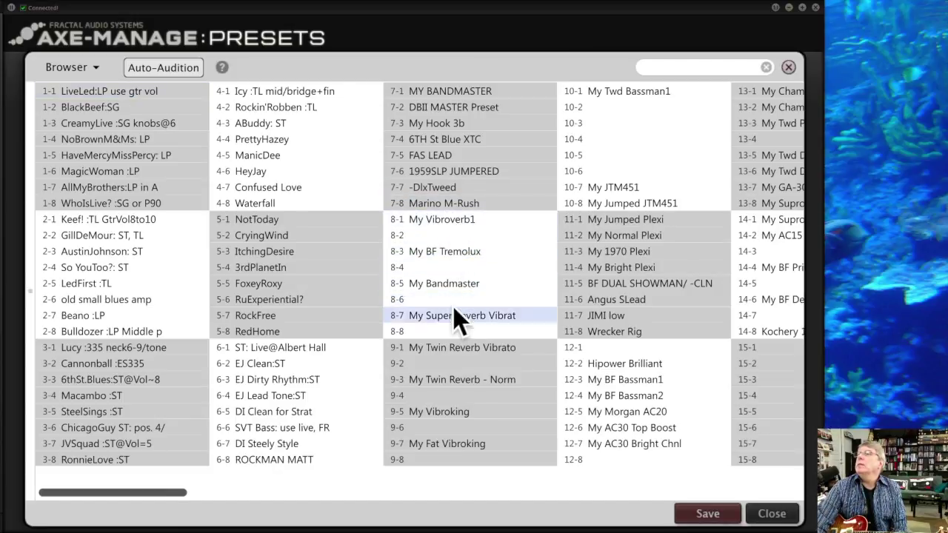
Swap My BF Tremolux from location 8-3 into 8-2, and exchange it with My Bandmaster at 8-5.
{"action": "left_click", "coordinate": [445, 249]}
{"action": "left_click_drag", "start_coordinate": [446, 249], "coordinate": [447, 236]}
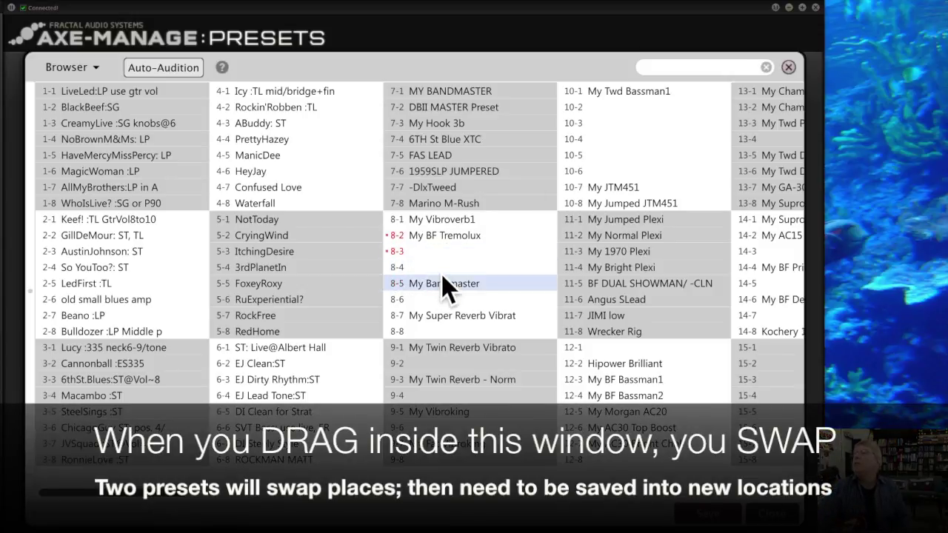
{"action": "left_click_drag", "start_coordinate": [444, 279], "coordinate": [447, 232]}
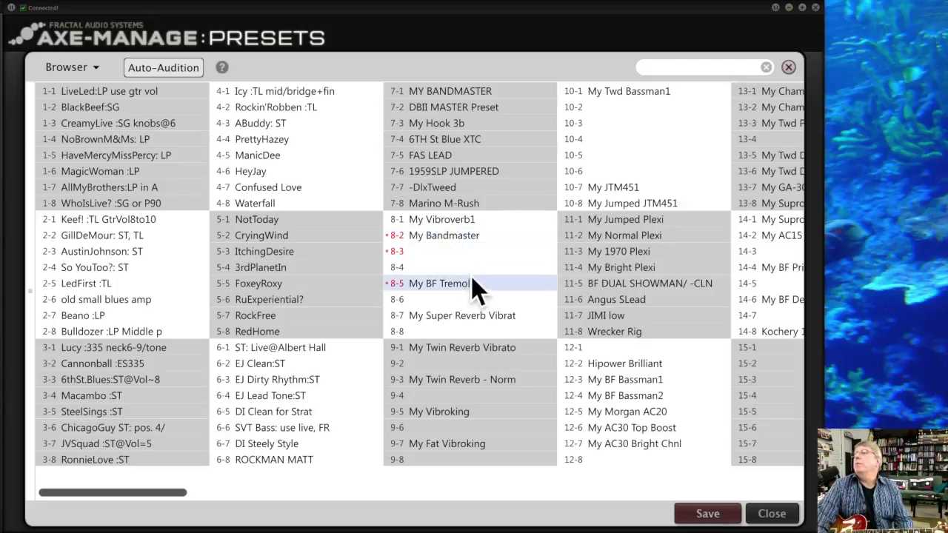
Select the presets at 8-1 and 8-2 together and swap them with locations 8-7 and 8-8.
{"action": "left_click", "coordinate": [455, 220]}
{"action": "left_click", "coordinate": [455, 232], "text": "shift"}
{"action": "left_click_drag", "start_coordinate": [455, 231], "coordinate": [459, 315]}
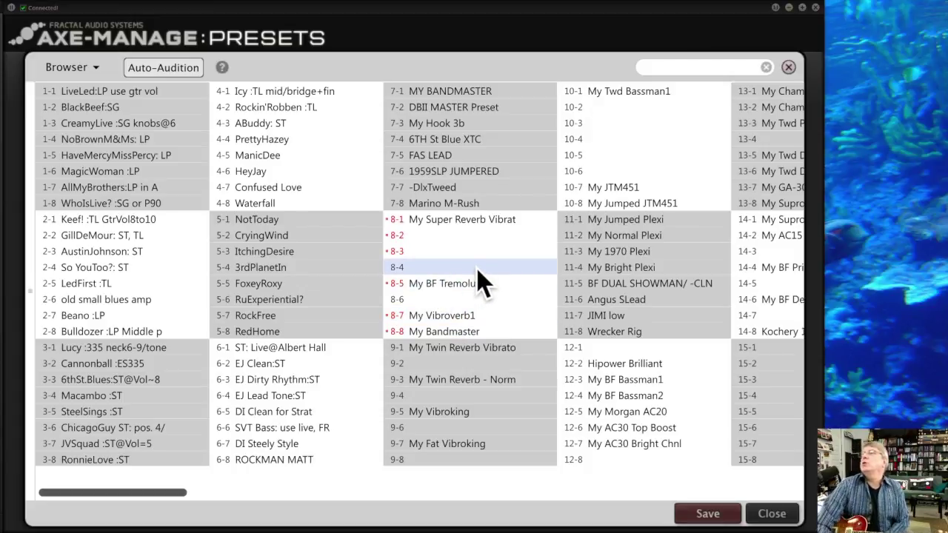
Arrange My Twin Reverb Vibrato, My Vibroverb1, My BF Tremolux and My Bandmaster in locations 8-2 to 8-5 by swapping, and save the changes.
{"action": "left_click_drag", "start_coordinate": [446, 286], "coordinate": [437, 236]}
{"action": "left_click_drag", "start_coordinate": [437, 311], "coordinate": [443, 268]}
{"action": "left_click_drag", "start_coordinate": [467, 331], "coordinate": [474, 275]}
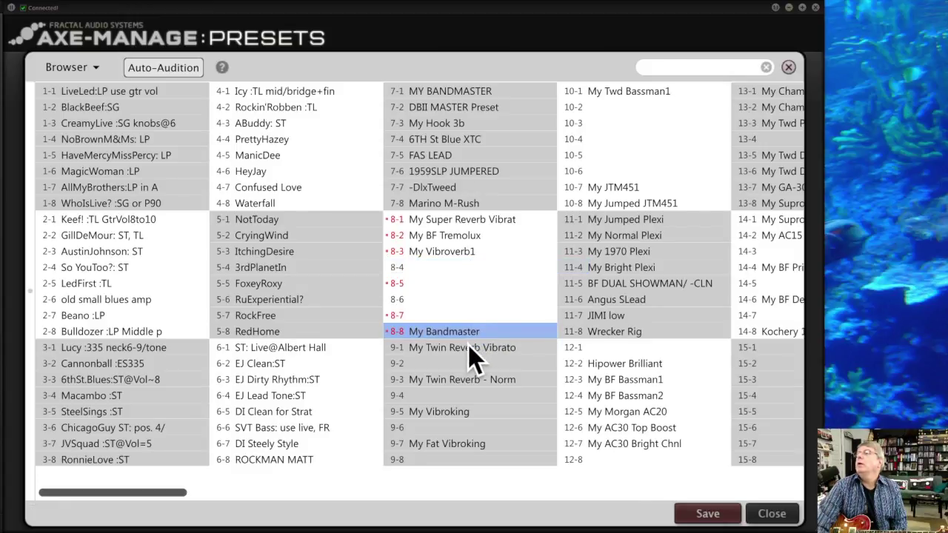
{"action": "left_click_drag", "start_coordinate": [468, 345], "coordinate": [461, 286]}
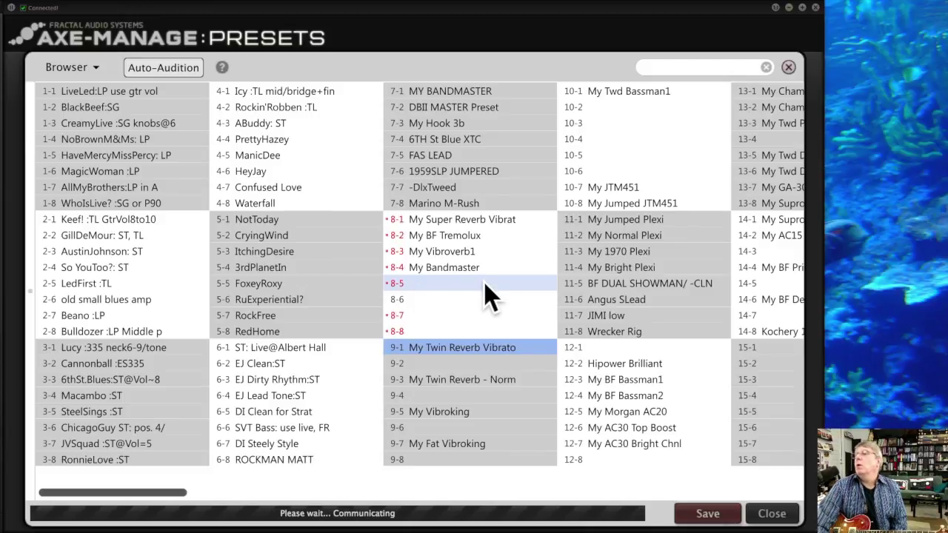
{"action": "left_click_drag", "start_coordinate": [436, 284], "coordinate": [455, 289]}
{"action": "left_click", "coordinate": [462, 286]}
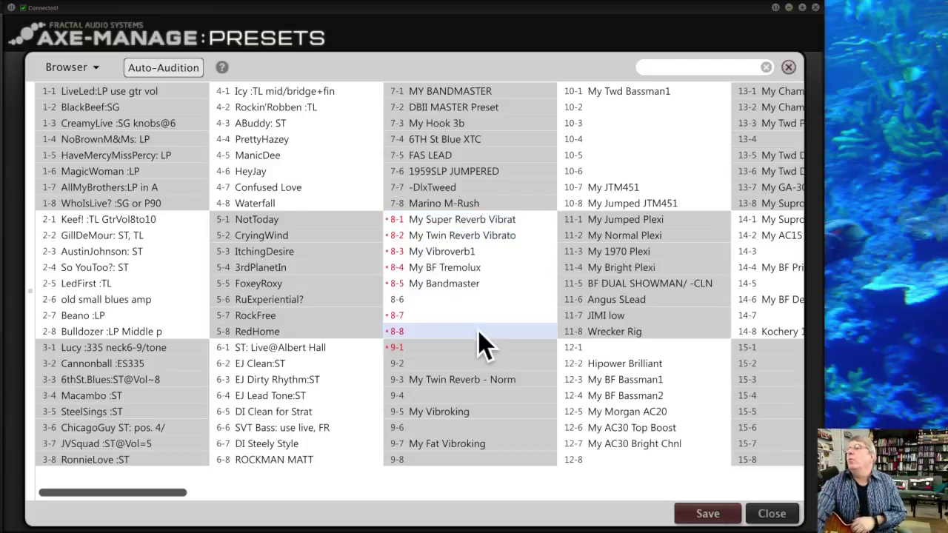
{"action": "left_click", "coordinate": [711, 511]}
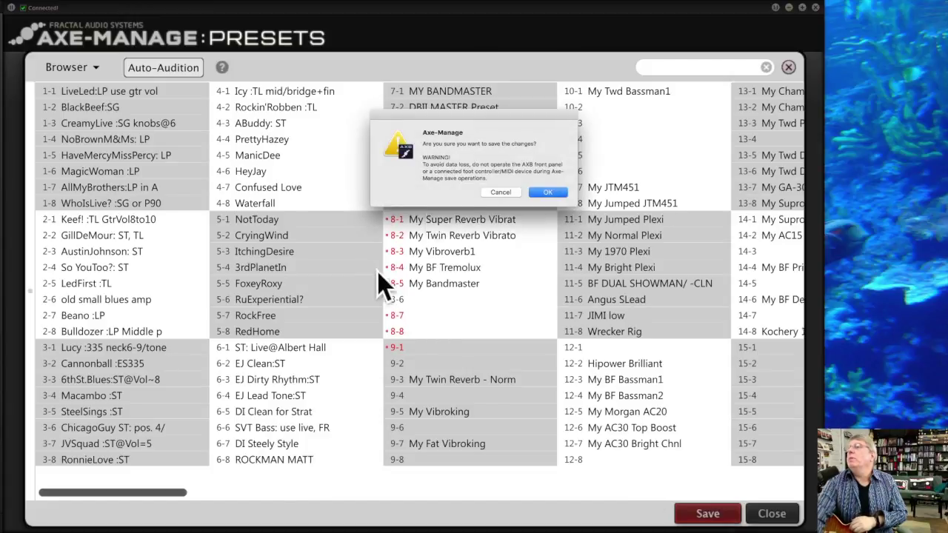
{"action": "left_click", "coordinate": [549, 193]}
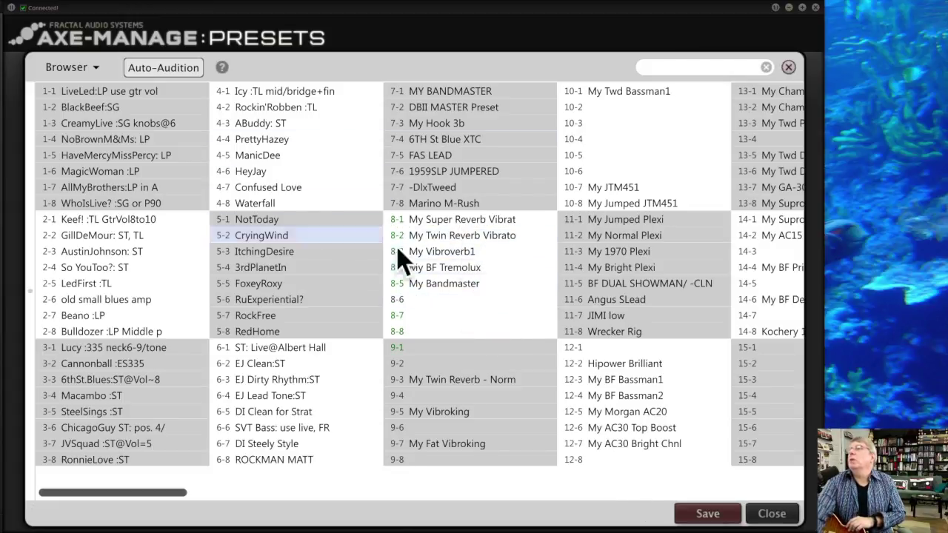
{"action": "left_click", "coordinate": [434, 299]}
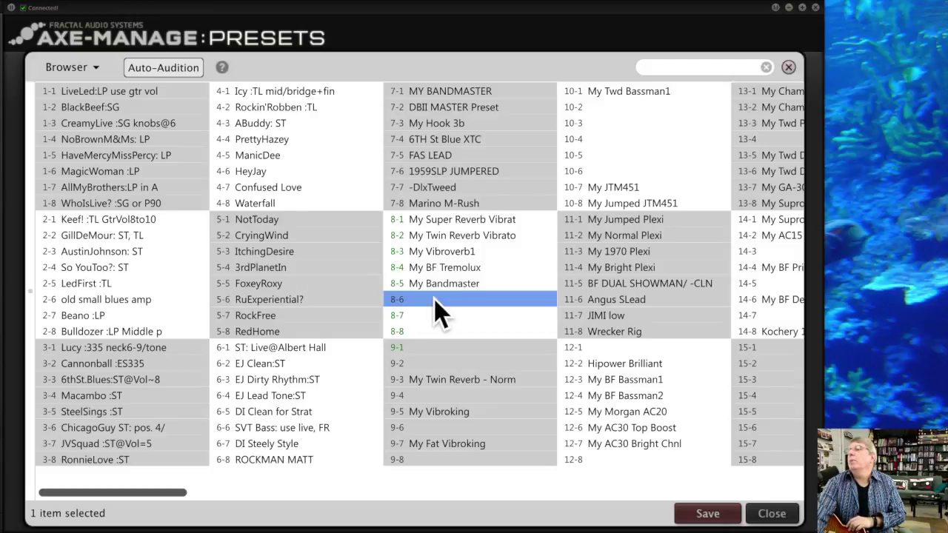
{"action": "right_click", "coordinate": [434, 298]}
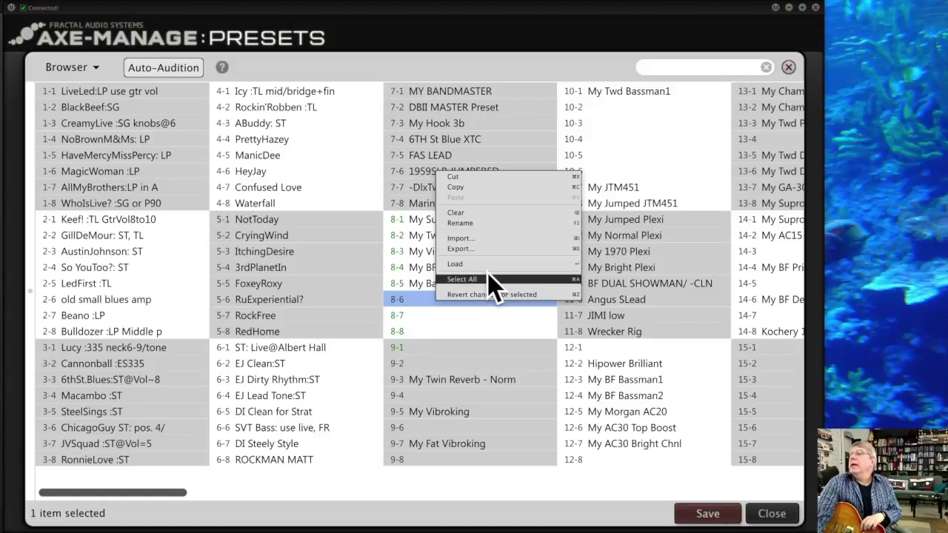
{"action": "left_click", "coordinate": [491, 323]}
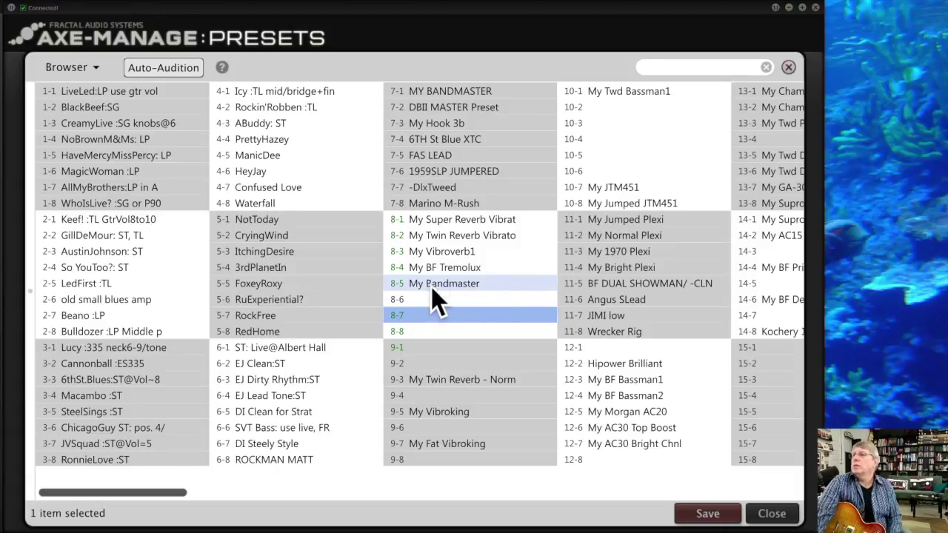
{"action": "right_click", "coordinate": [432, 299]}
{"action": "left_click", "coordinate": [458, 333]}
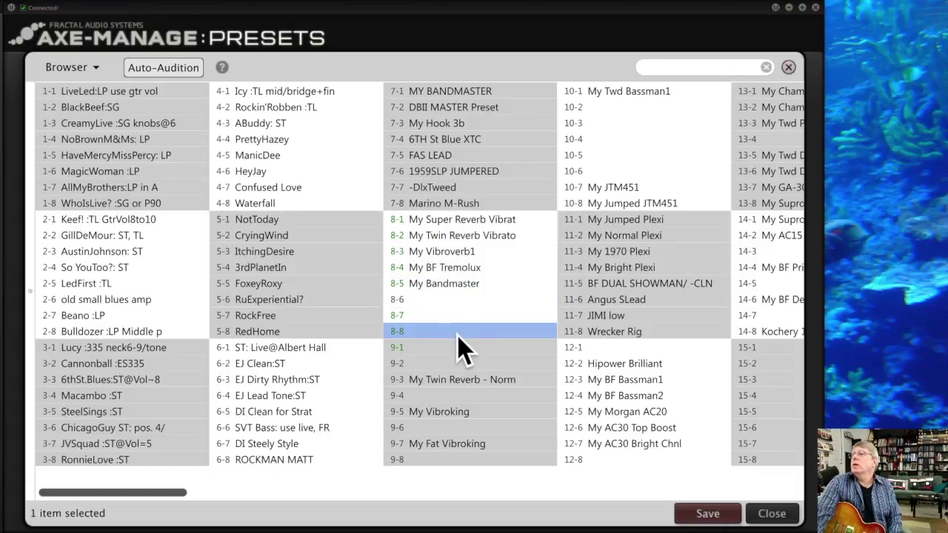
Clear the My Bandmaster preset from location 8-5.
{"action": "left_click", "coordinate": [451, 283]}
{"action": "right_click", "coordinate": [451, 282]}
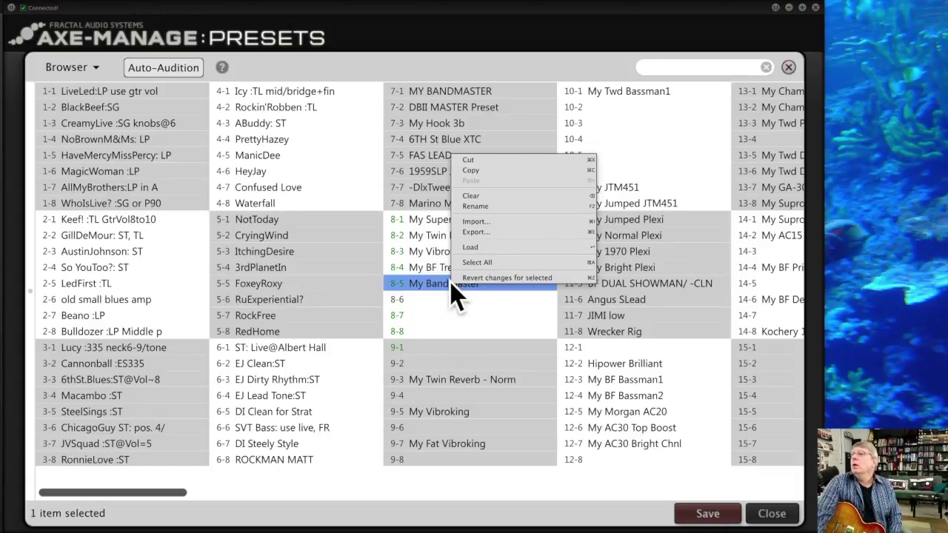
{"action": "left_click", "coordinate": [508, 196]}
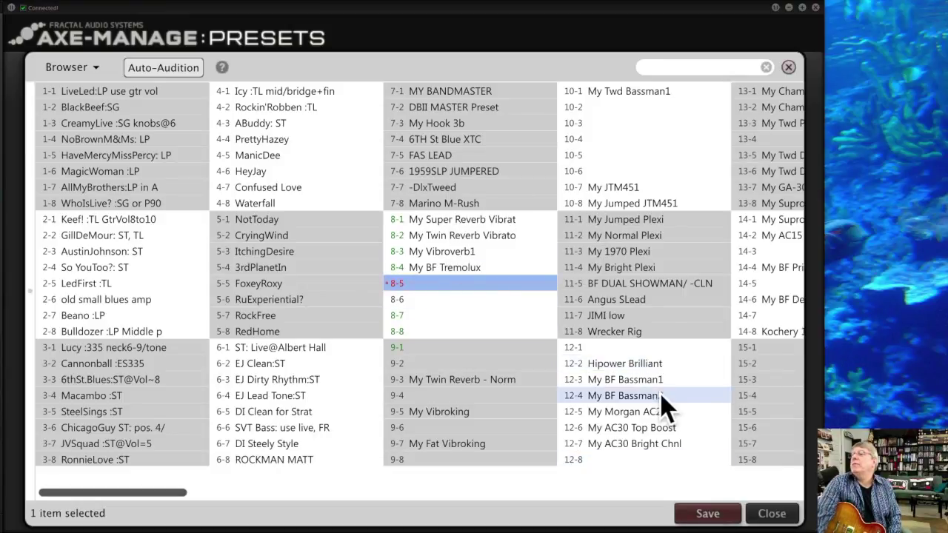
Rename the My BF Tremolux preset at location 8-4 to "My cool Tremolux".
{"action": "right_click", "coordinate": [459, 282]}
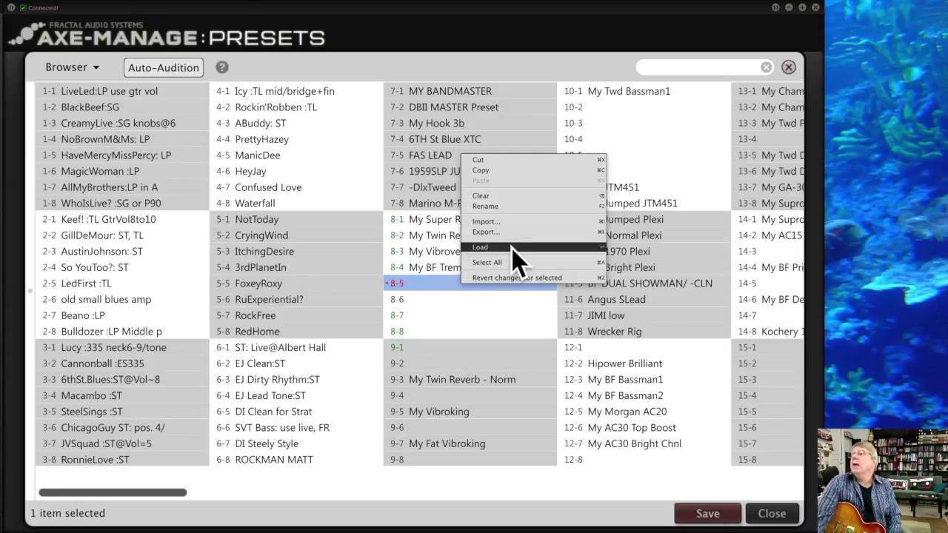
{"action": "left_click", "coordinate": [425, 272]}
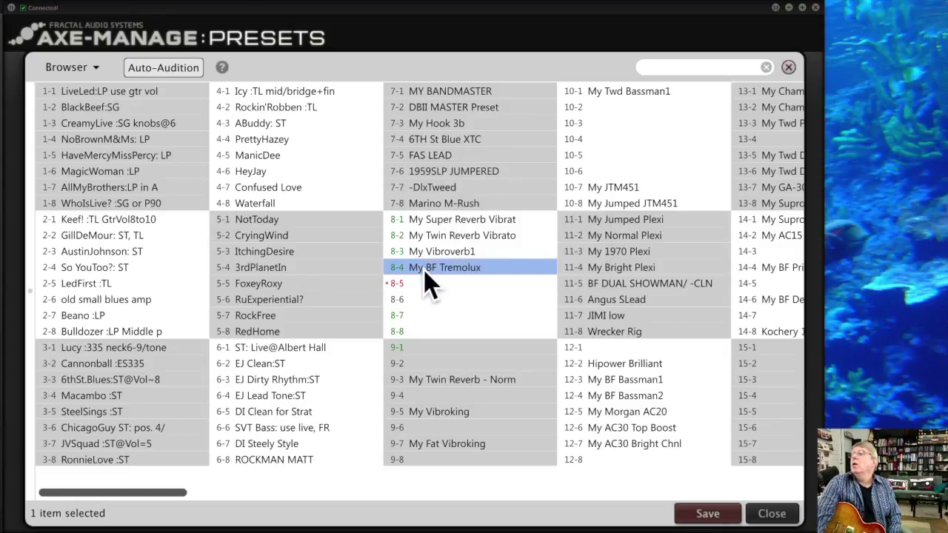
{"action": "right_click", "coordinate": [427, 273]}
{"action": "left_click", "coordinate": [486, 194]}
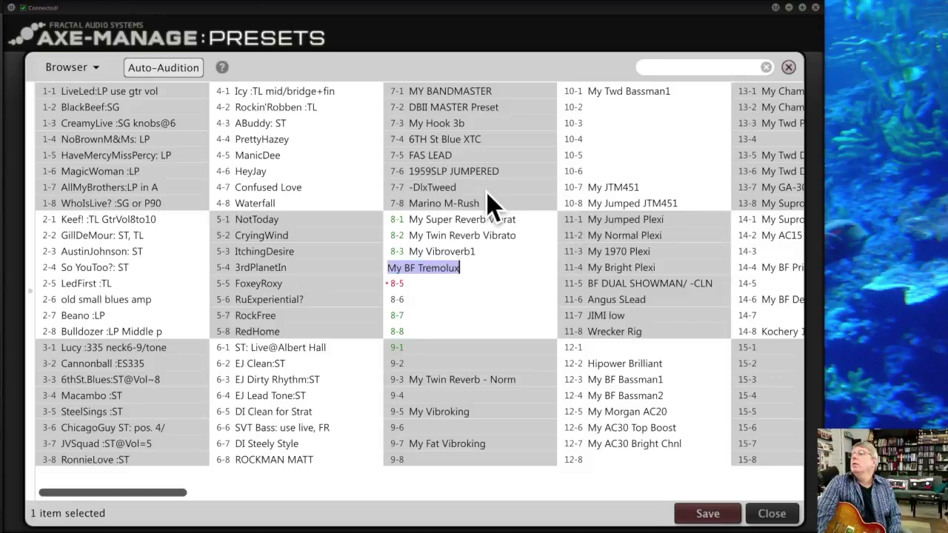
{"action": "left_click", "coordinate": [416, 268]}
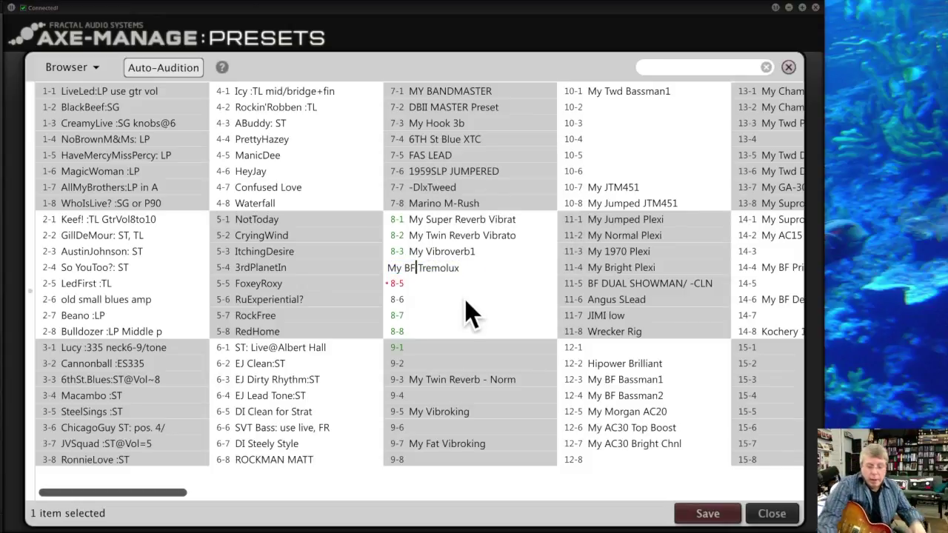
{"action": "key", "text": "BackSpace"}
{"action": "key", "text": "BackSpace"}
{"action": "type", "text": "cool"}
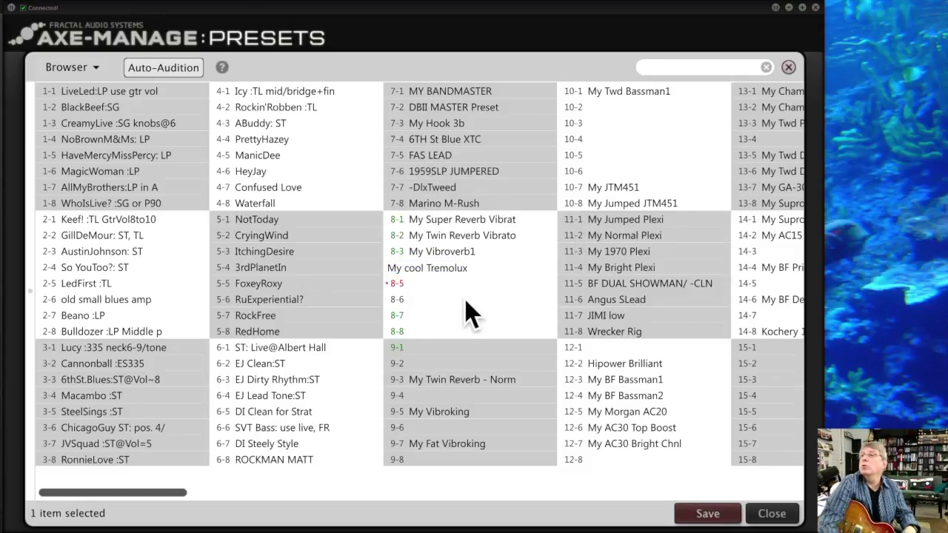
{"action": "key", "text": "Return"}
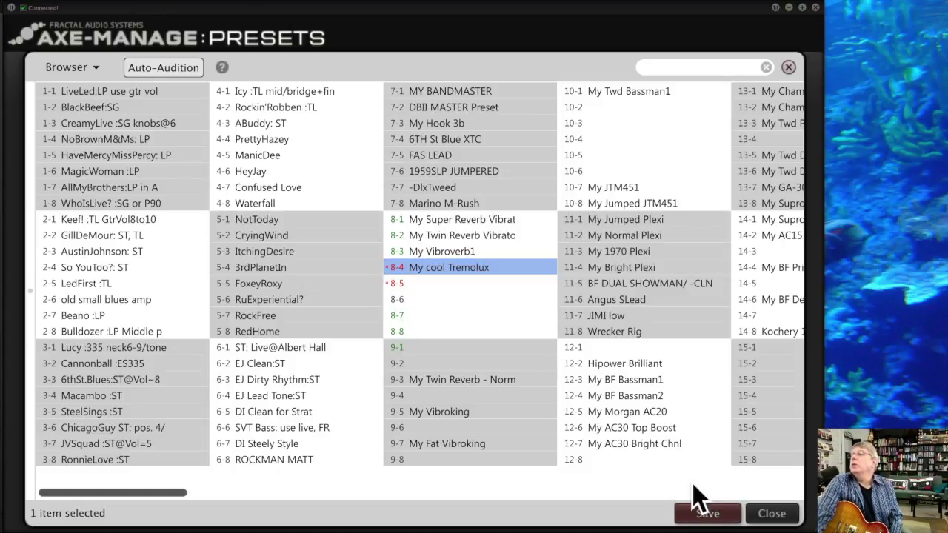
Cut the My cool Tremolux preset from location 8-4.
{"action": "right_click", "coordinate": [474, 269]}
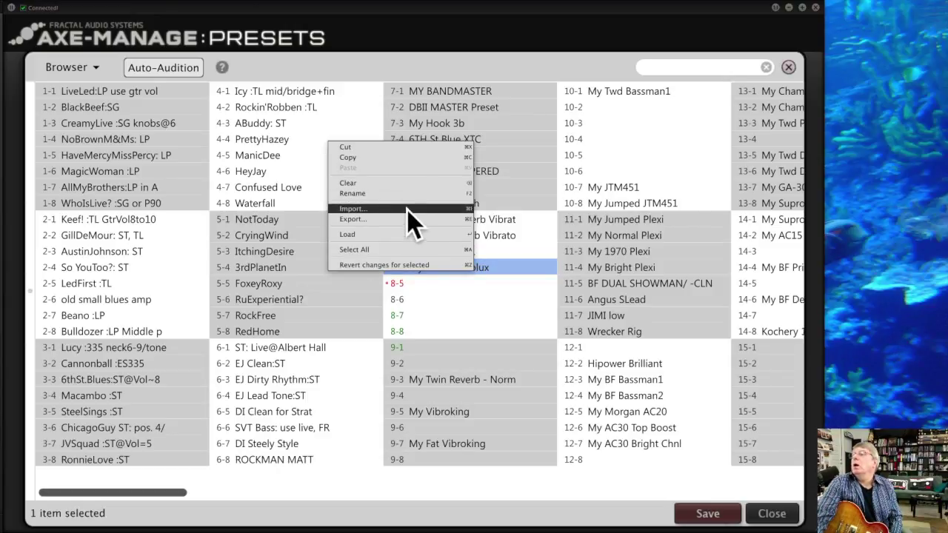
{"action": "left_click", "coordinate": [407, 147]}
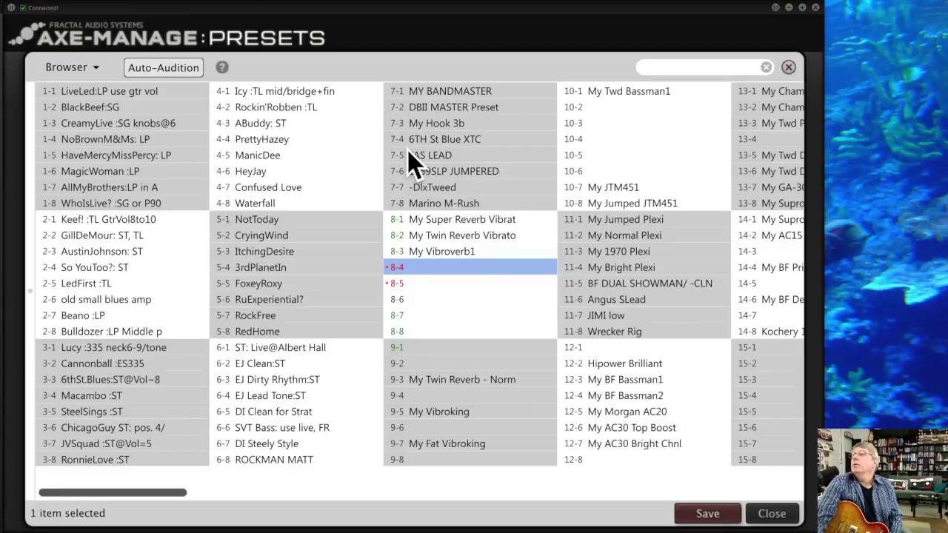
Paste the cut My cool Tremolux preset into location 8-6.
{"action": "left_click", "coordinate": [441, 301]}
{"action": "right_click", "coordinate": [442, 302]}
{"action": "left_click", "coordinate": [493, 200]}
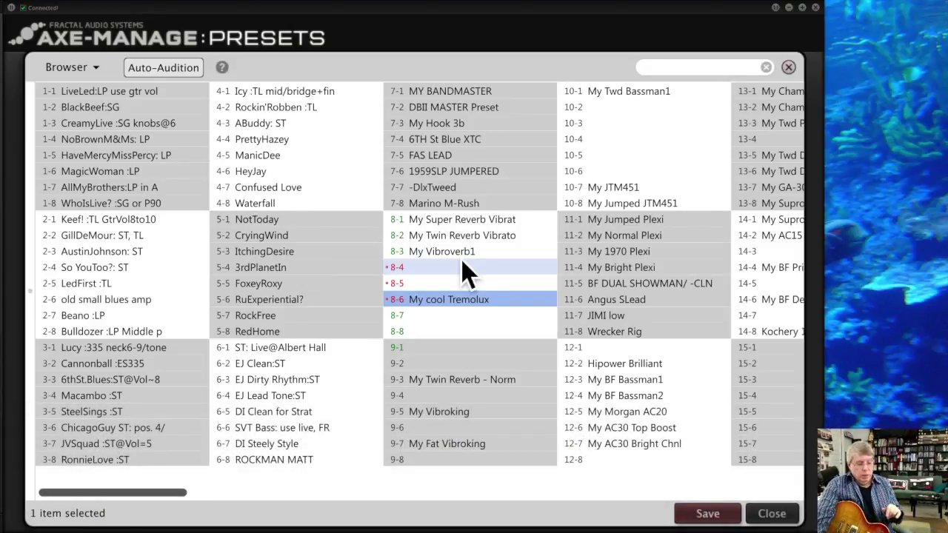
Cut the My Vibroverb1 preset from location 8-3 and paste it into locations 8-4 and 8-5.
{"action": "left_click", "coordinate": [453, 299]}
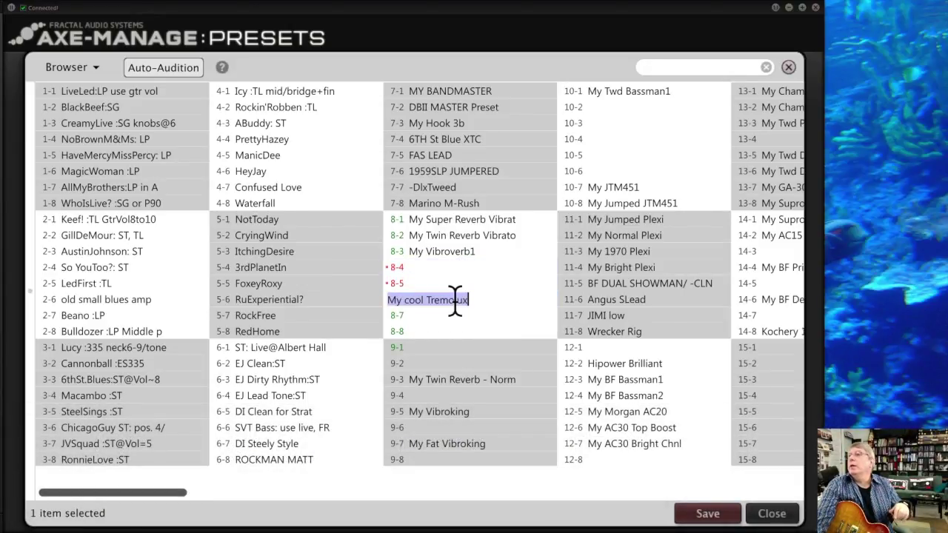
{"action": "left_click", "coordinate": [489, 267]}
{"action": "left_click", "coordinate": [491, 253]}
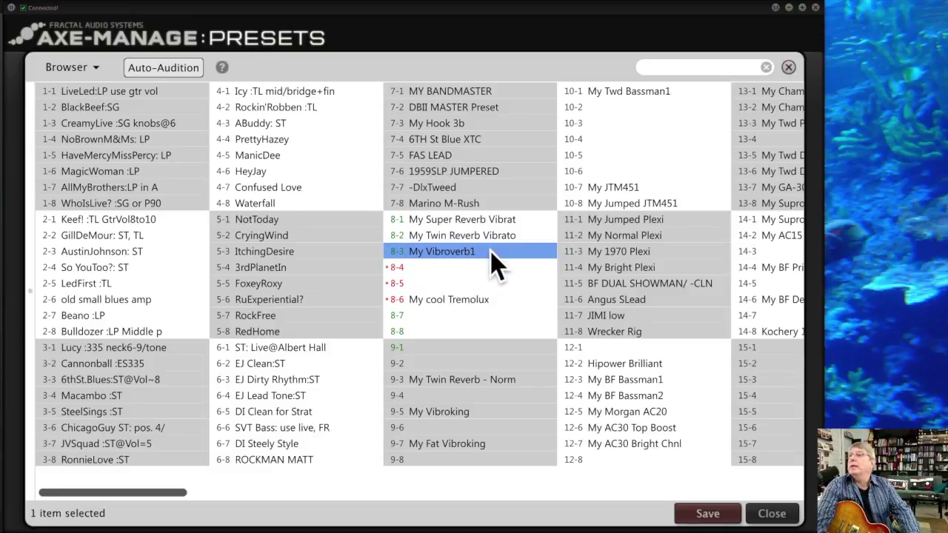
{"action": "key", "text": "Delete"}
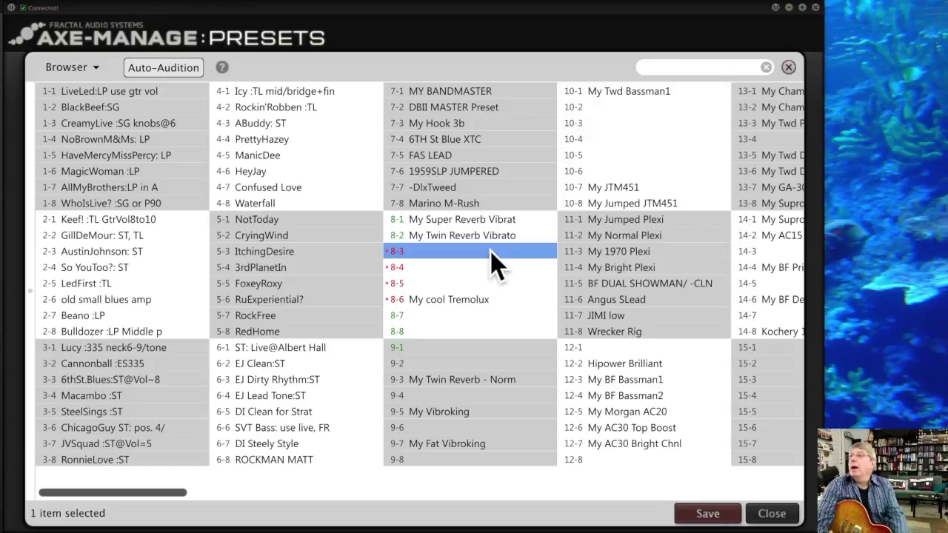
{"action": "left_click", "coordinate": [483, 267]}
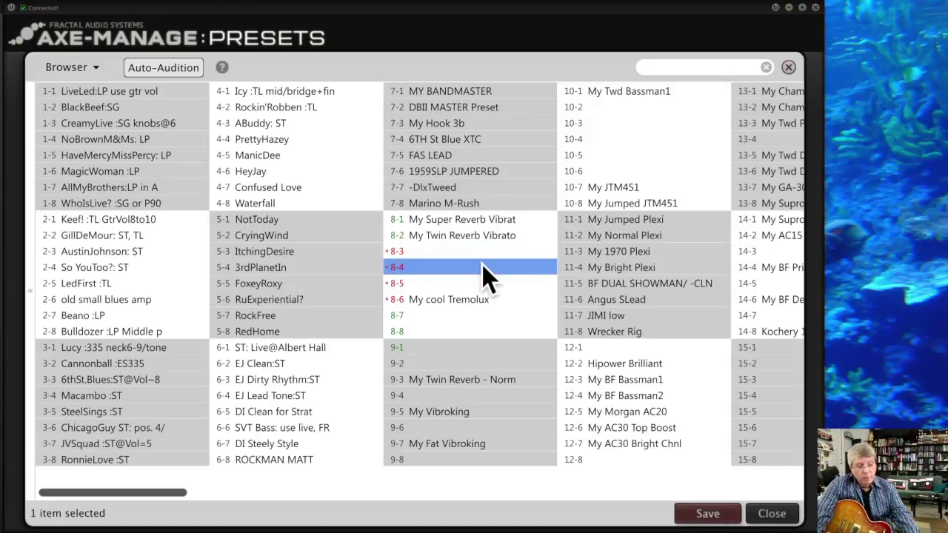
{"action": "key", "text": "ctrl+v"}
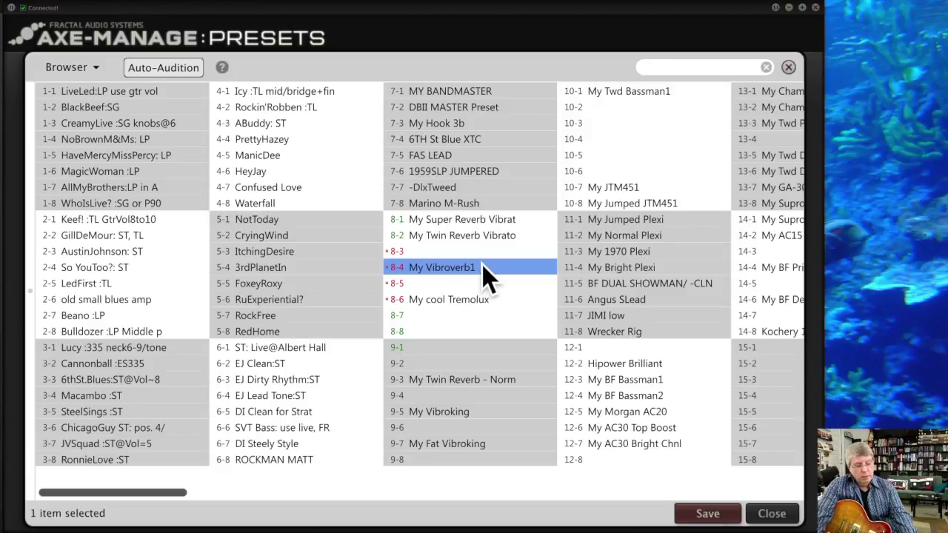
{"action": "left_click", "coordinate": [476, 283]}
{"action": "key", "text": "ctrl+v"}
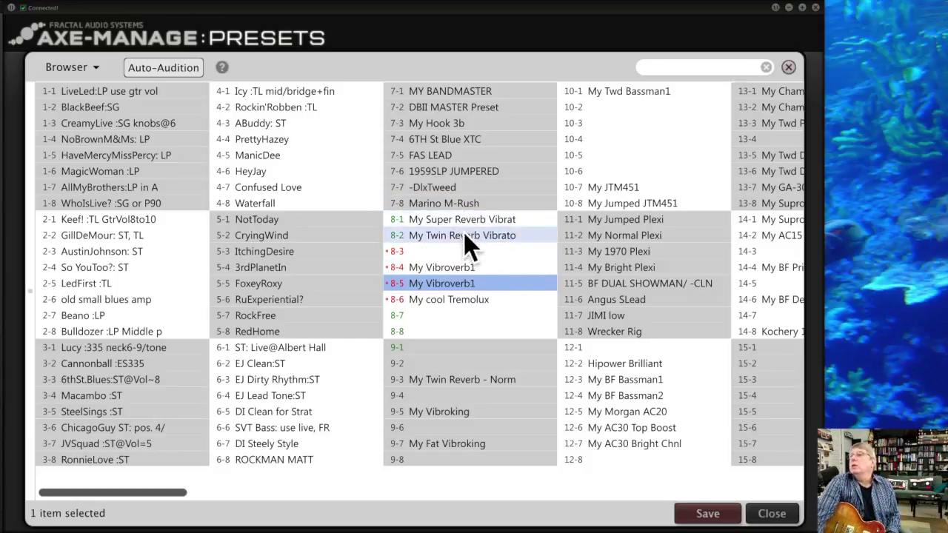
Try to import the DBII MASTER Preset.syx file from the presets folder into location 8-7.
{"action": "right_click", "coordinate": [496, 310]}
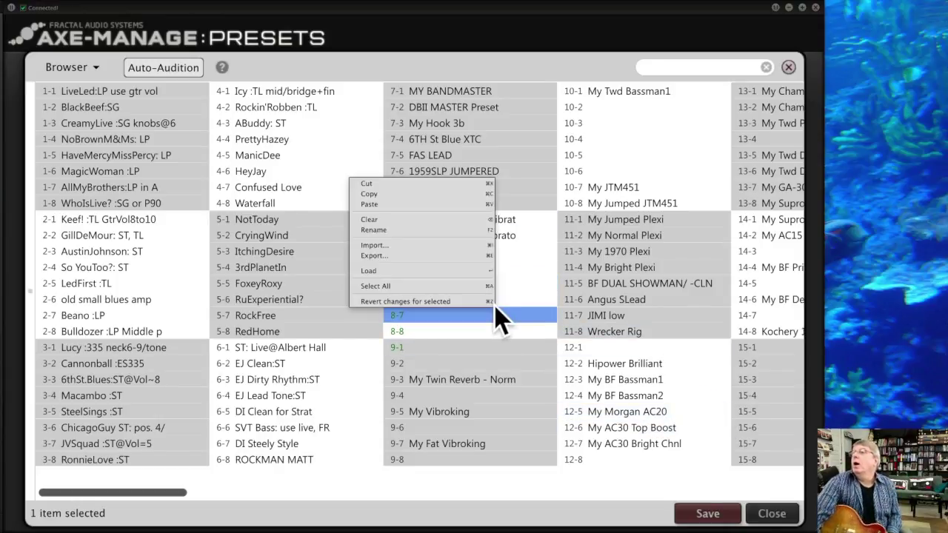
{"action": "left_click", "coordinate": [427, 243]}
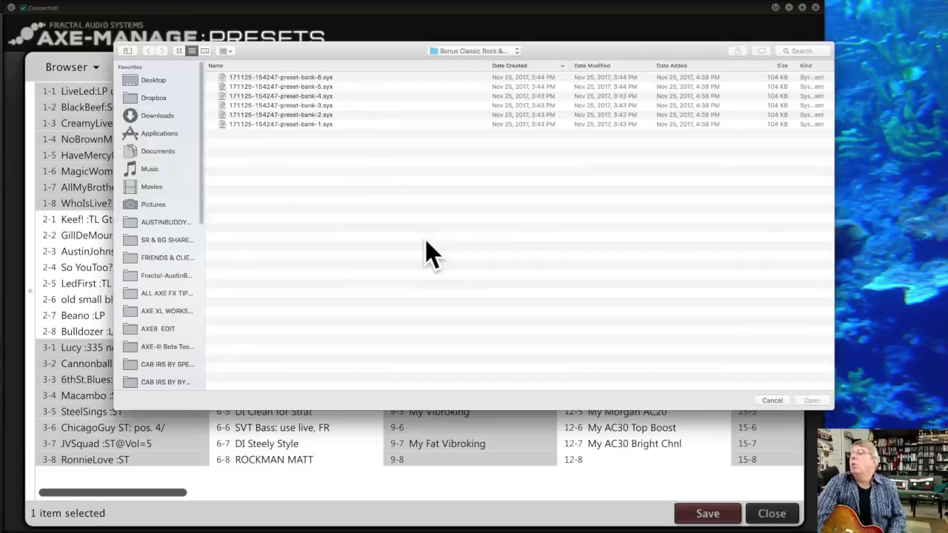
{"action": "left_click", "coordinate": [459, 50]}
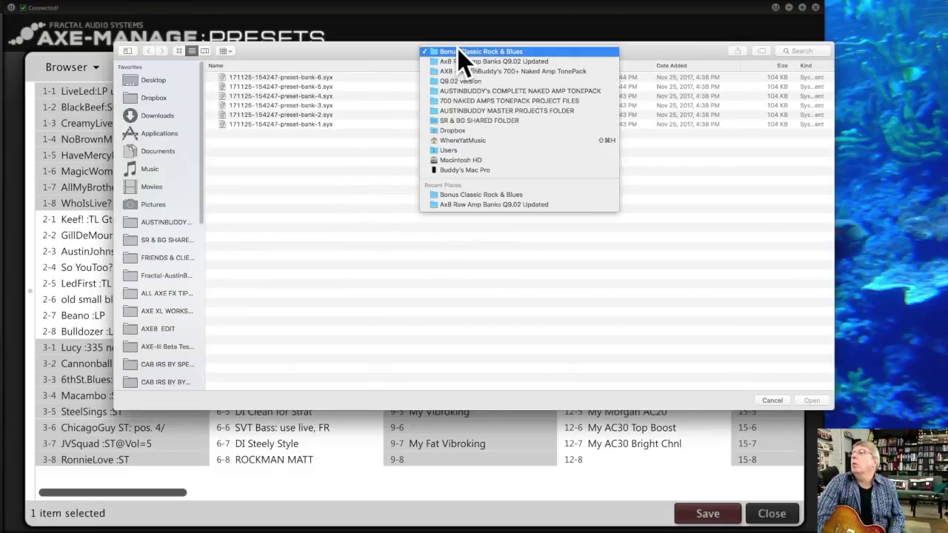
{"action": "left_click", "coordinate": [543, 63]}
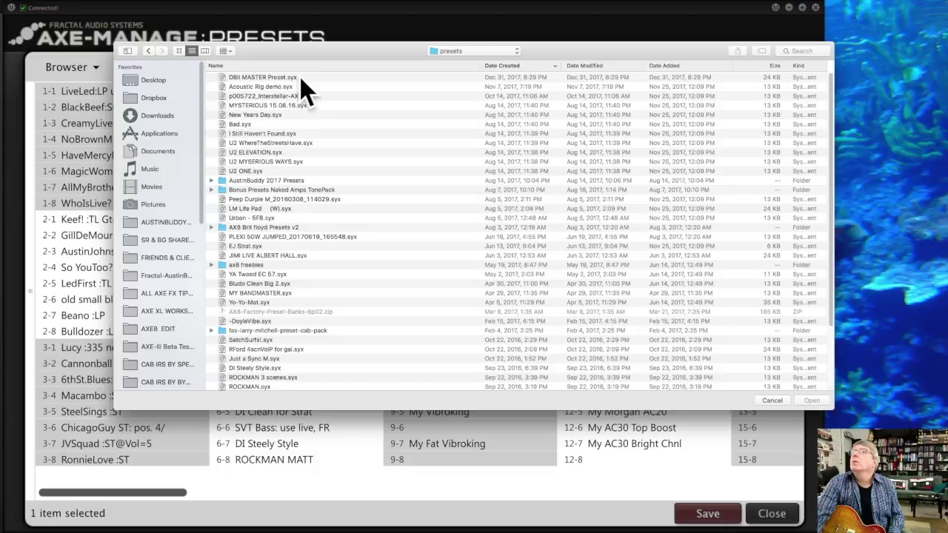
{"action": "left_click", "coordinate": [301, 77]}
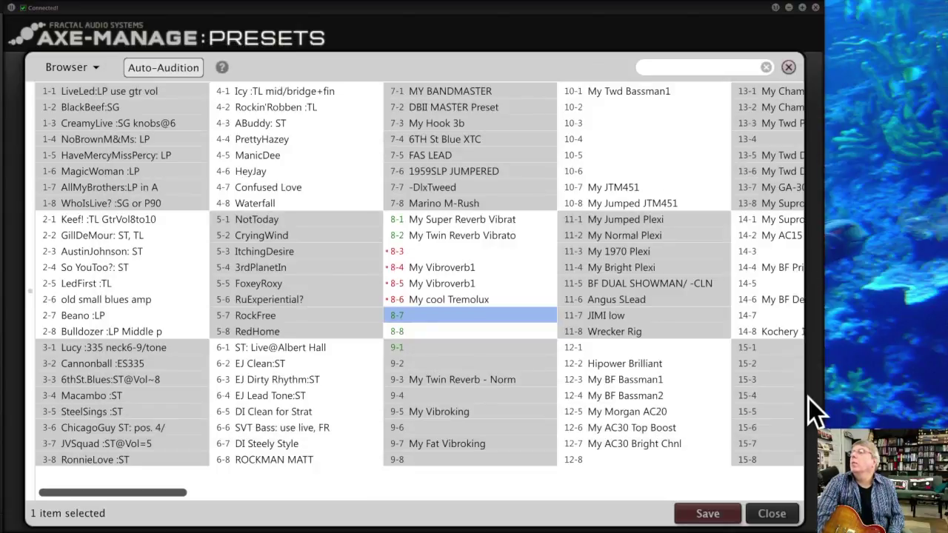
{"action": "left_click", "coordinate": [810, 400]}
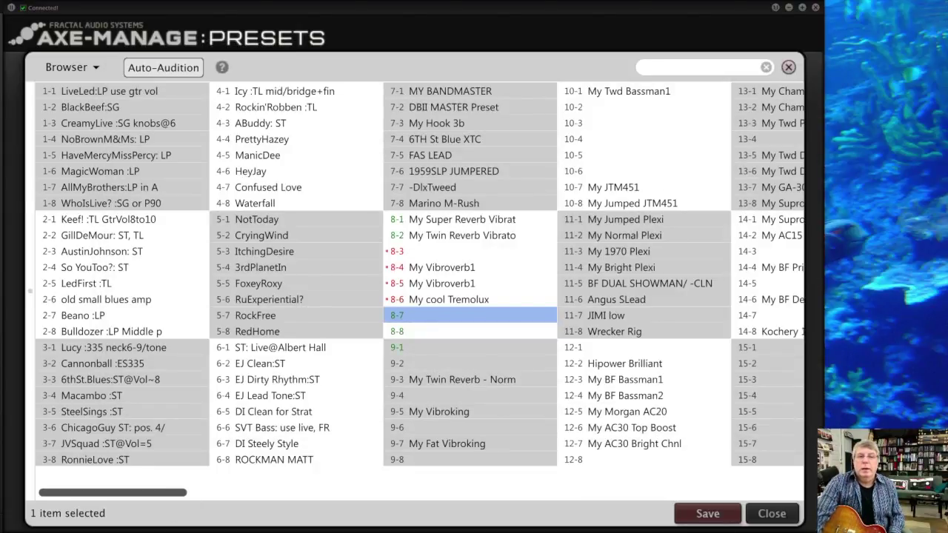
{"action": "left_click_drag", "start_coordinate": [402, 391], "coordinate": [224, 138]}
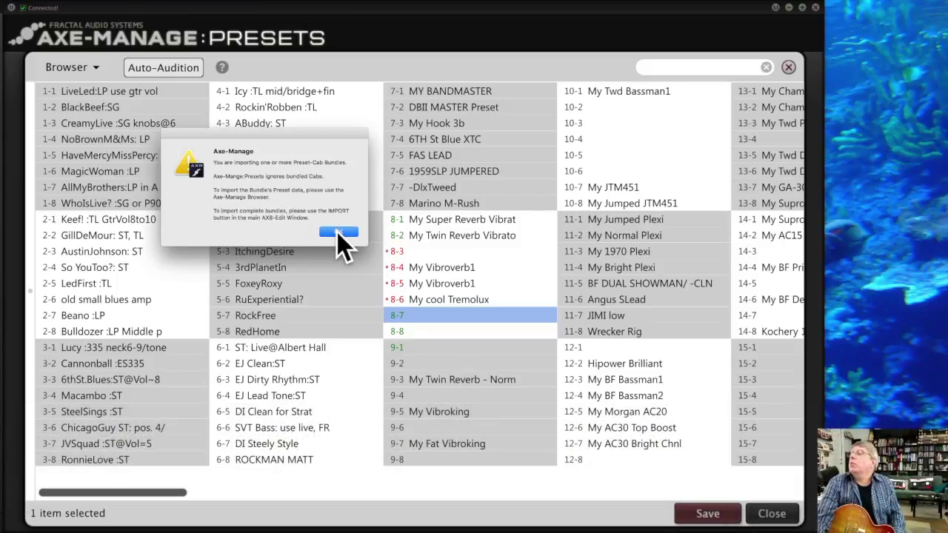
{"action": "left_click", "coordinate": [338, 232]}
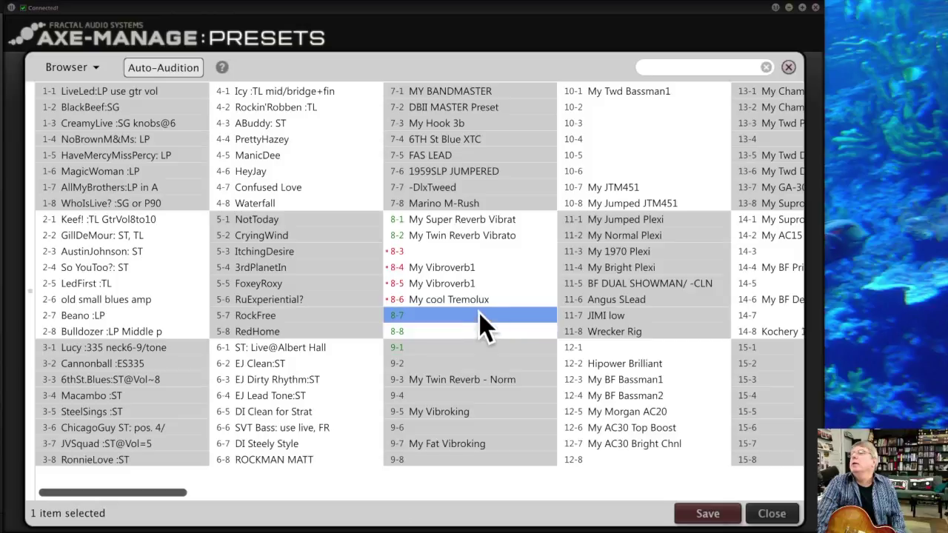
Close the preset manager and import DBII MASTER Preset.syx from the main AX8-Edit window.
{"action": "left_click", "coordinate": [788, 66]}
{"action": "left_click", "coordinate": [547, 181]}
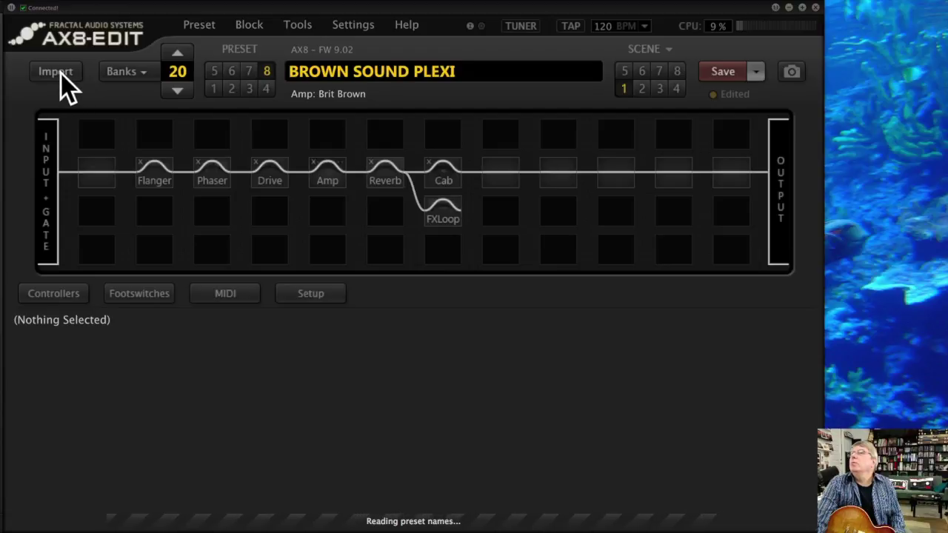
{"action": "left_click", "coordinate": [199, 24]}
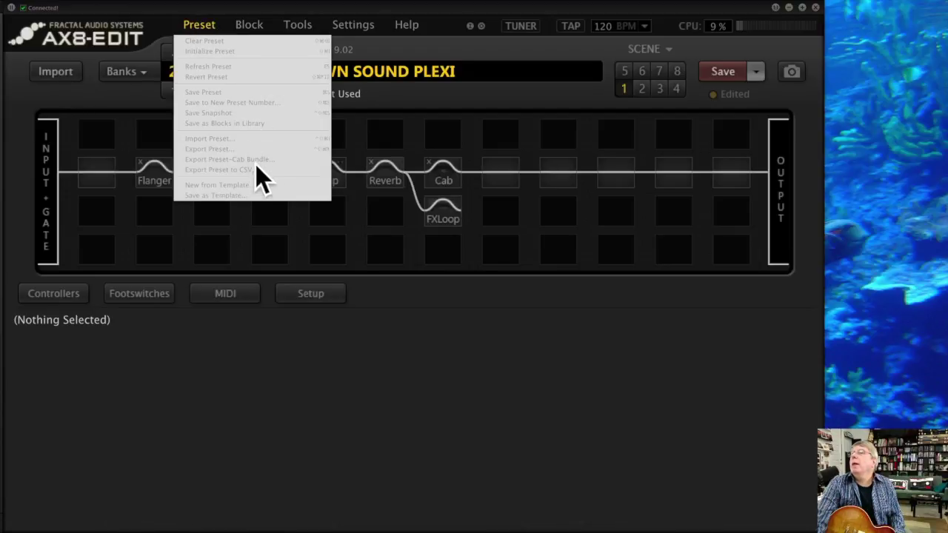
{"action": "left_click", "coordinate": [446, 128]}
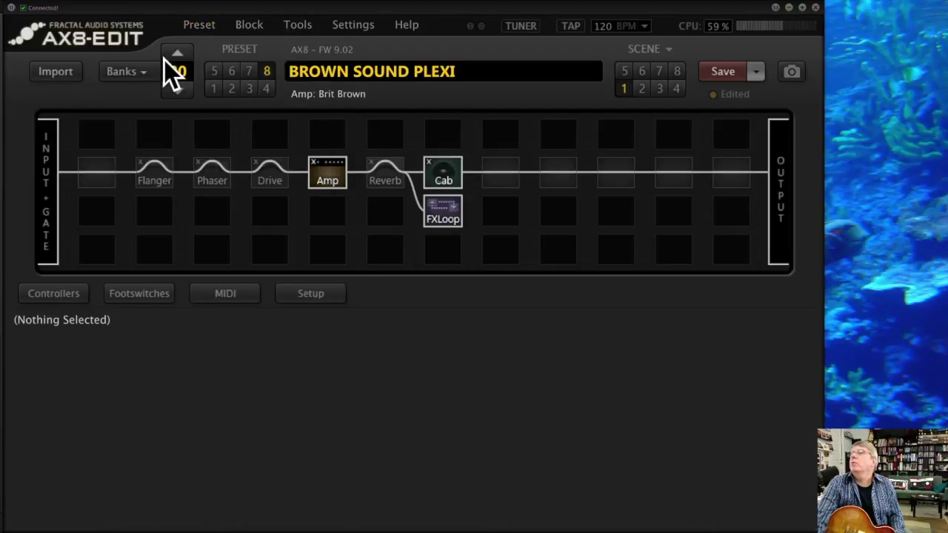
{"action": "left_click", "coordinate": [204, 26]}
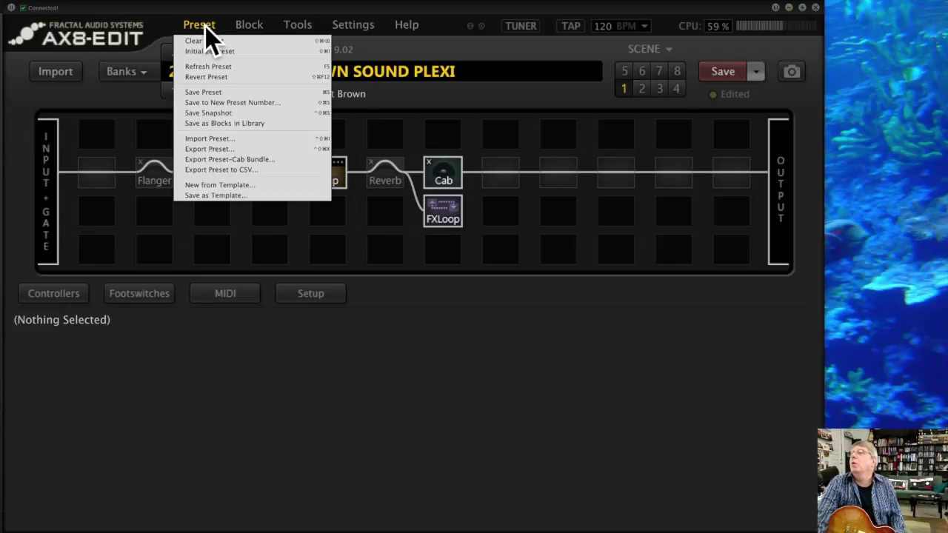
{"action": "left_click", "coordinate": [274, 141]}
{"action": "left_click", "coordinate": [284, 77]}
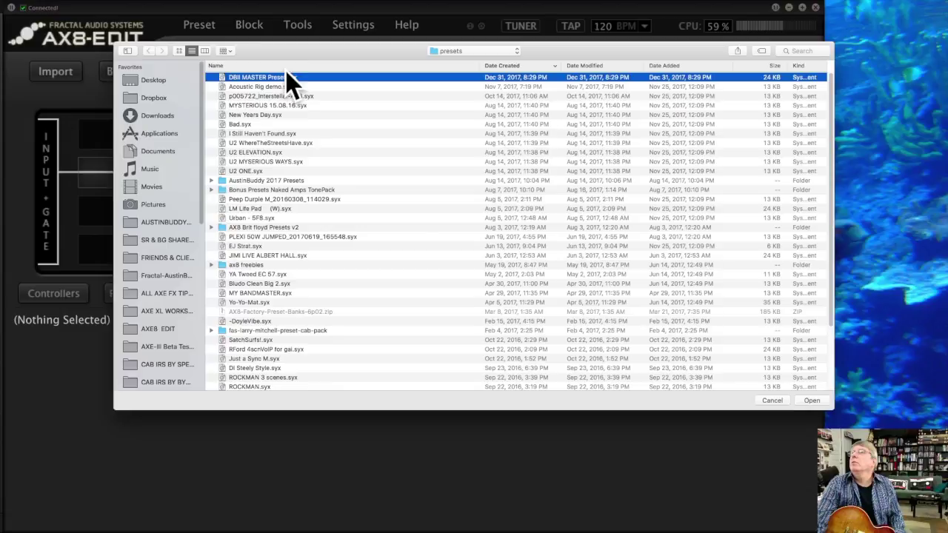
{"action": "left_click", "coordinate": [812, 400]}
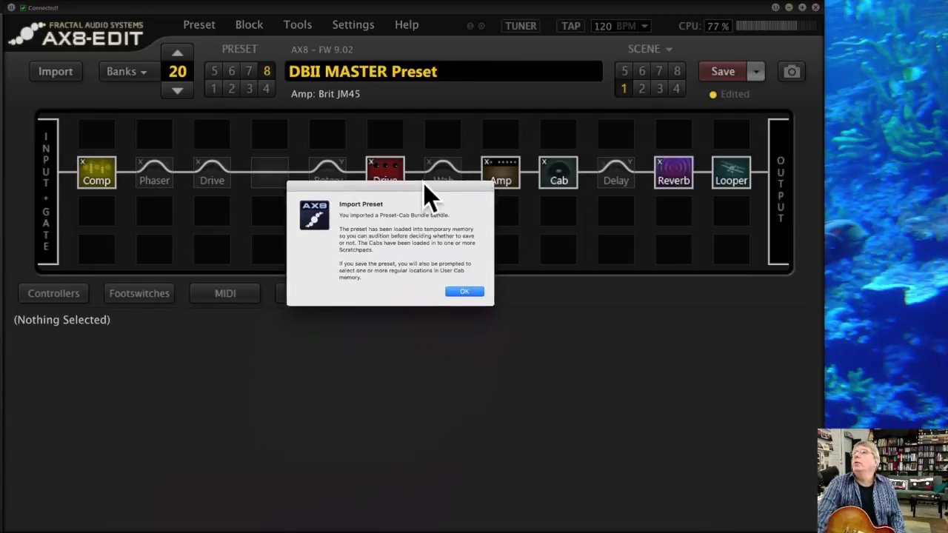
{"action": "left_click", "coordinate": [458, 288]}
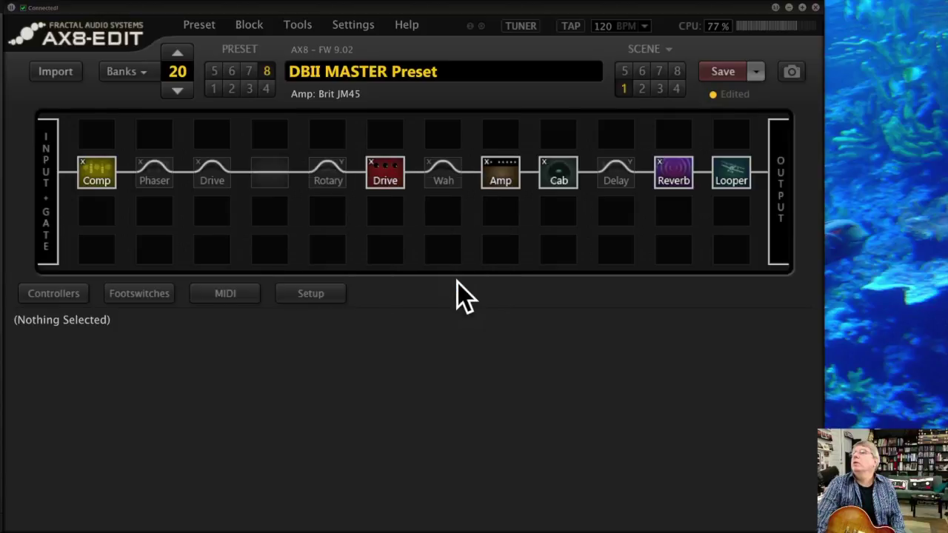
Open the Cab block and inspect the scratchpad cab list for the imported preset's cabinet.
{"action": "left_click", "coordinate": [559, 180]}
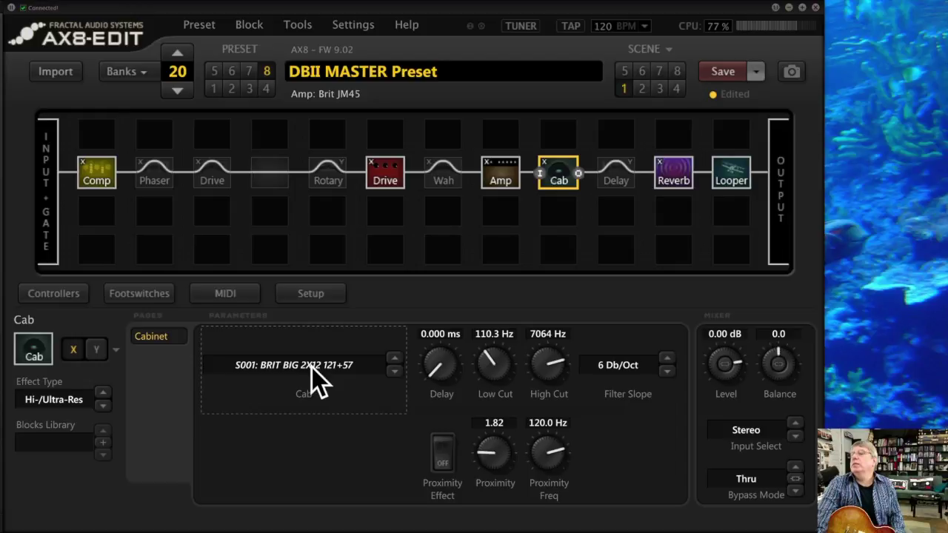
{"action": "left_click", "coordinate": [253, 367]}
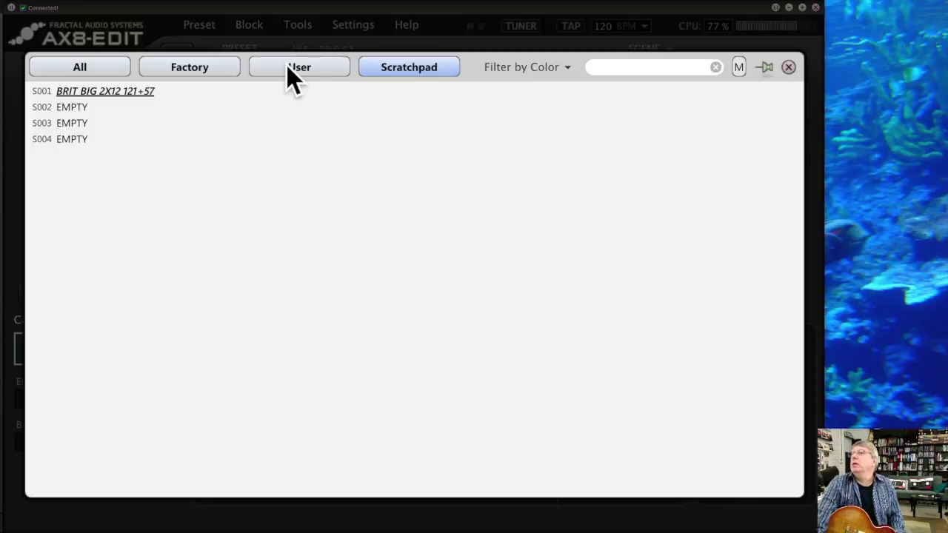
{"action": "left_click", "coordinate": [788, 67]}
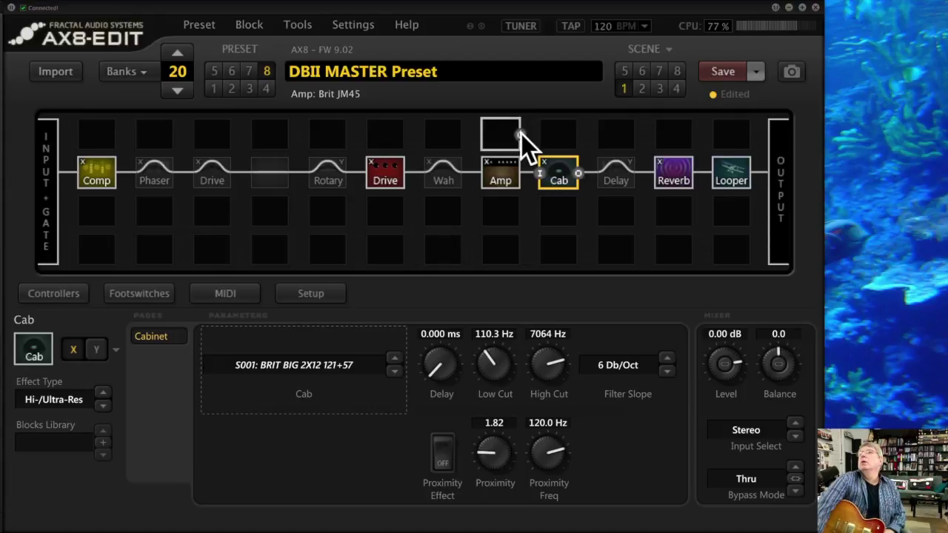
Open Axe-Manage Presets and cut all eight presets from locations 17-1 to 17-8.
{"action": "left_click", "coordinate": [297, 25]}
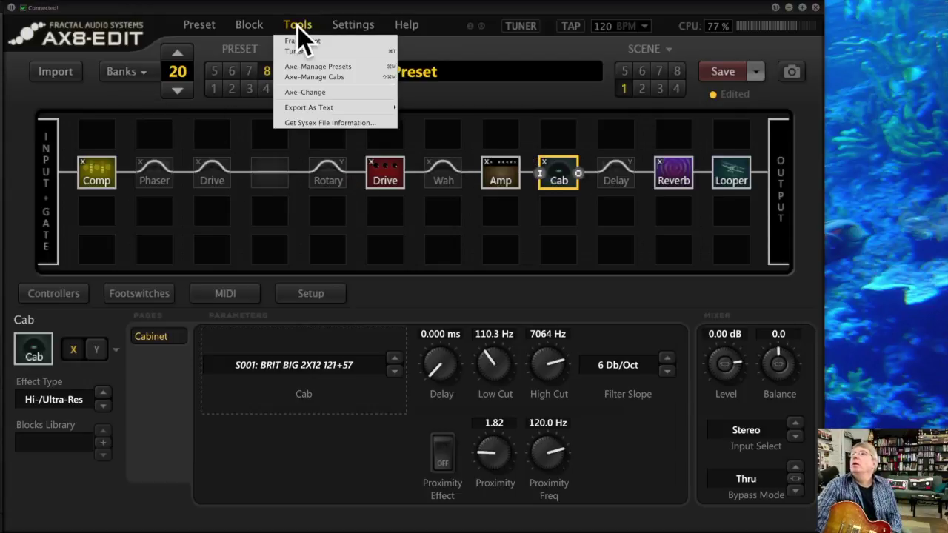
{"action": "left_click", "coordinate": [309, 63]}
{"action": "left_click", "coordinate": [586, 219]}
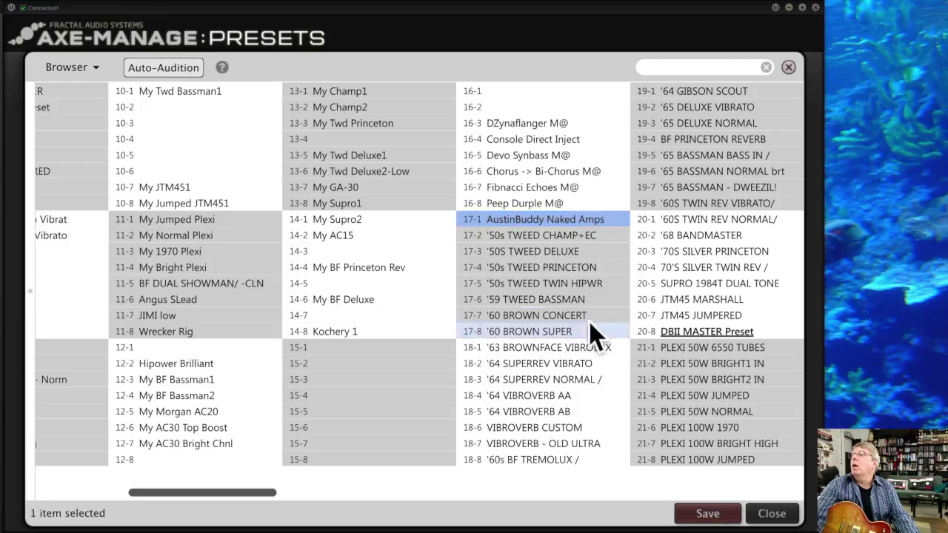
{"action": "left_click", "coordinate": [585, 318], "text": "shift"}
{"action": "left_click", "coordinate": [585, 328]}
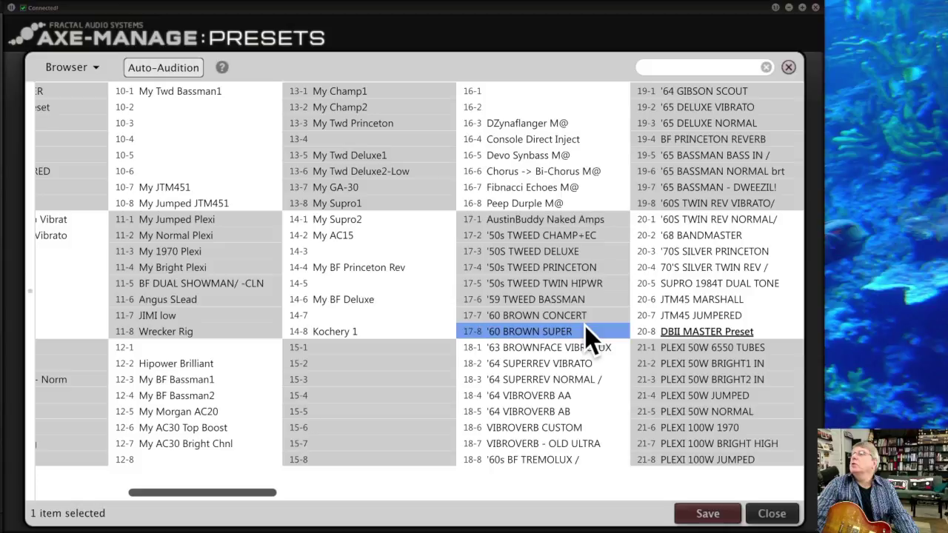
{"action": "left_click", "coordinate": [577, 216], "text": "shift"}
{"action": "right_click", "coordinate": [576, 217]}
{"action": "left_click", "coordinate": [515, 224]}
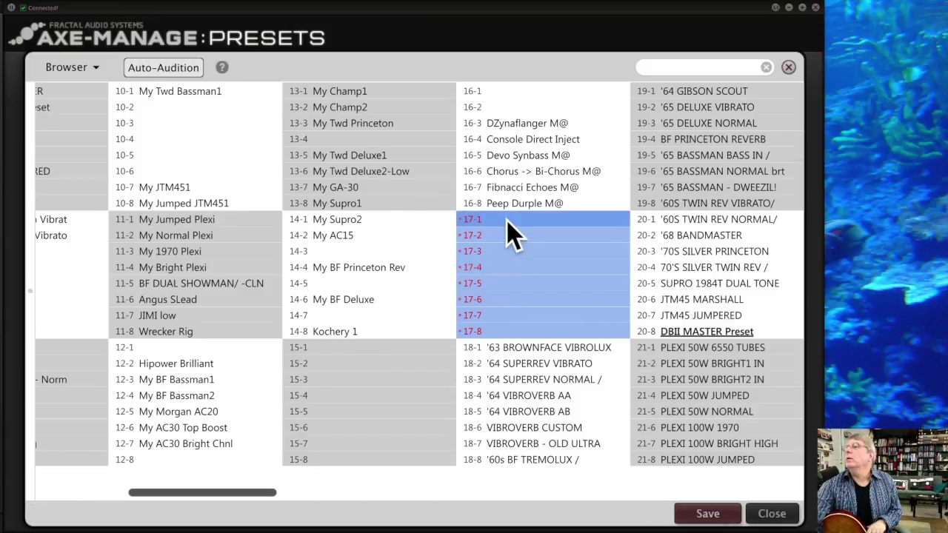
Paste the cut presets back starting at location 17-1 and select all eight, 17-1 to 17-8.
{"action": "left_click", "coordinate": [376, 346]}
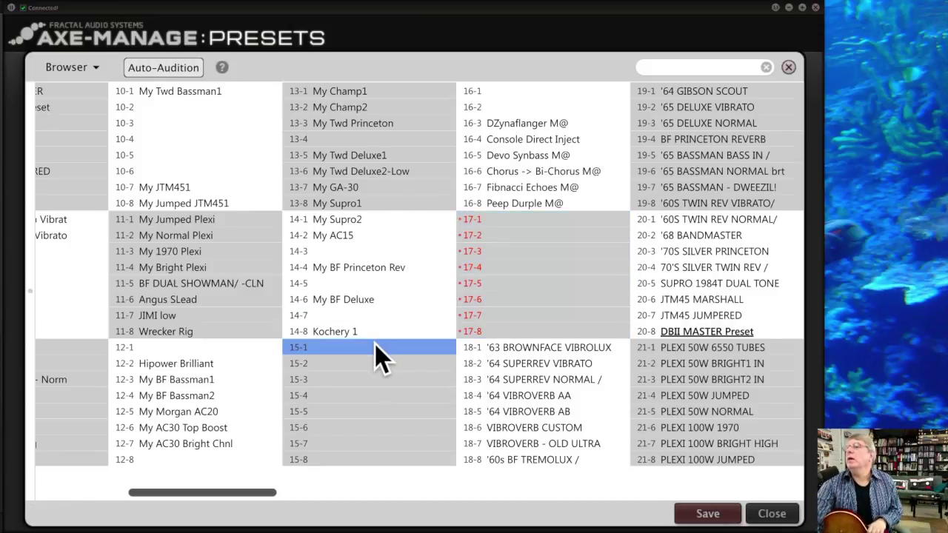
{"action": "left_click", "coordinate": [567, 221]}
{"action": "key", "text": "ctrl+v"}
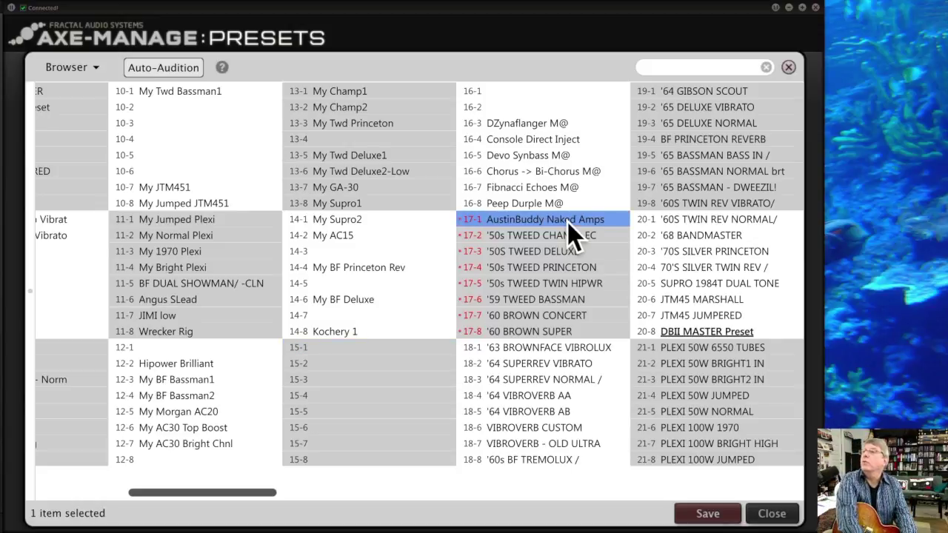
{"action": "left_click", "coordinate": [552, 325], "text": "shift"}
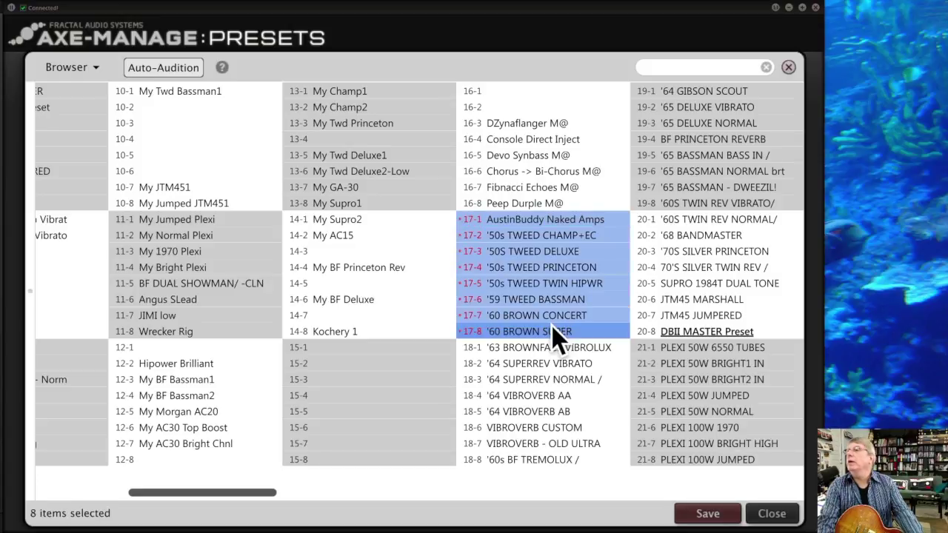
Try to move the eight selected presets onto the overlapping location 17-4.
{"action": "left_click_drag", "start_coordinate": [560, 216], "coordinate": [560, 272]}
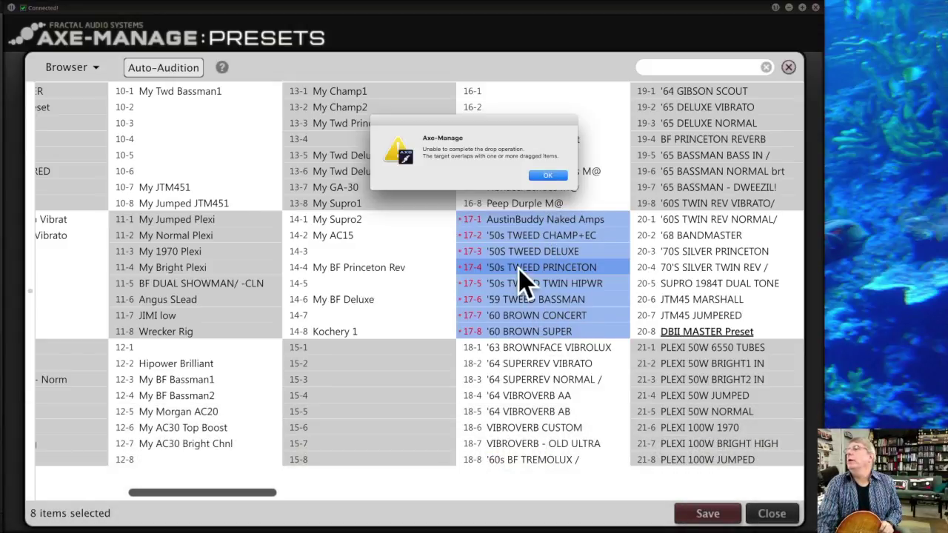
{"action": "left_click", "coordinate": [548, 177]}
Move the eight selected presets from bank 17 to the empty locations starting at 15-1.
{"action": "left_click_drag", "start_coordinate": [534, 220], "coordinate": [416, 349]}
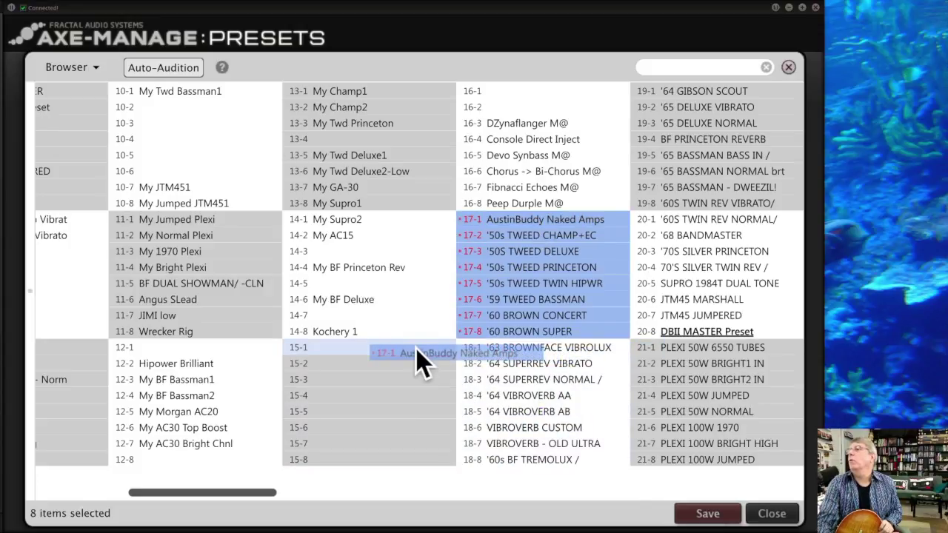